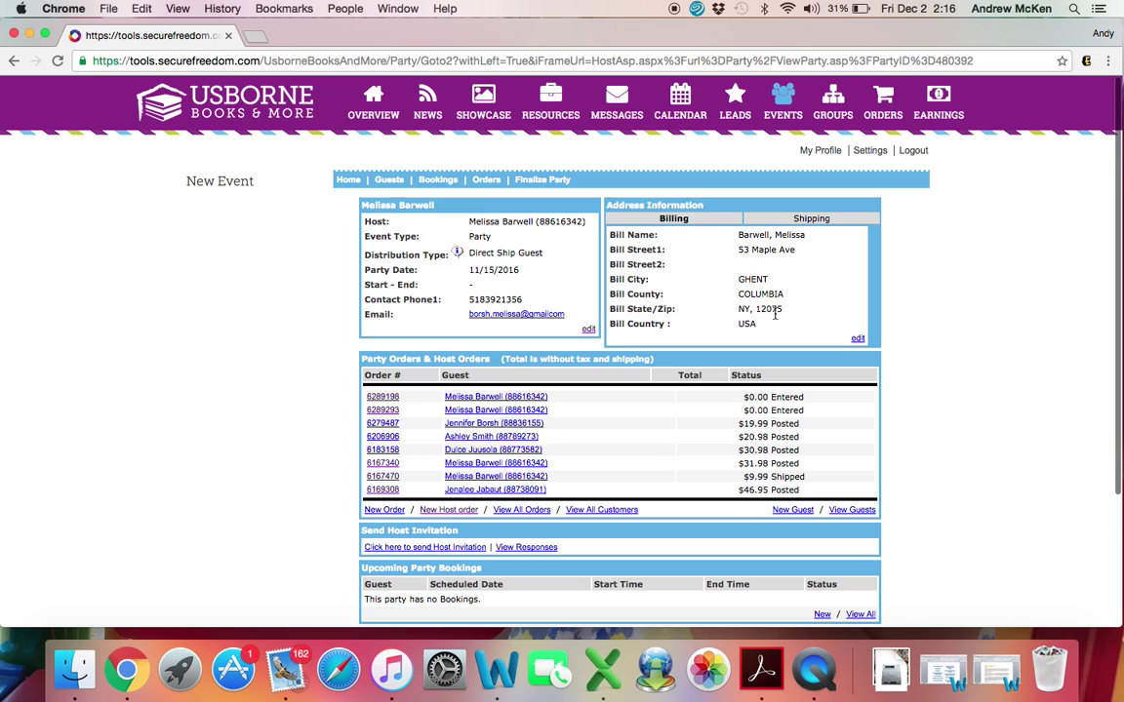
Step: Show the host's shipping address and review Party Statistics ($203.83 sales, 17 products) and orders
left_click(811, 219)
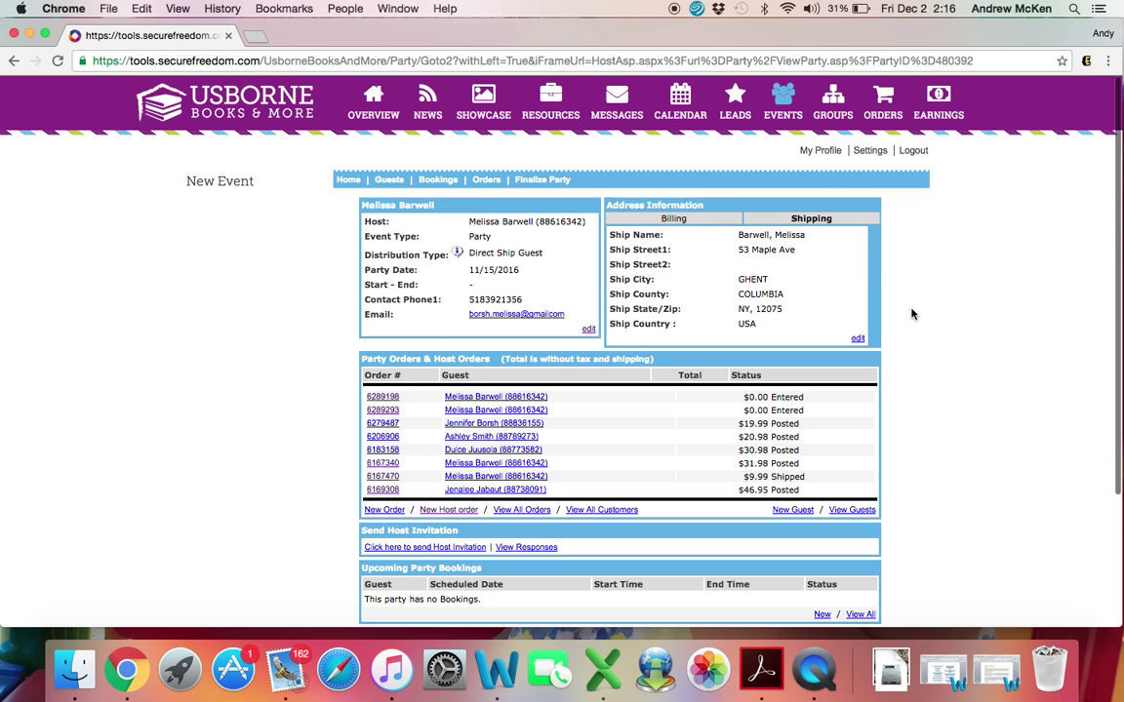
scroll(912, 314, "down", 3)
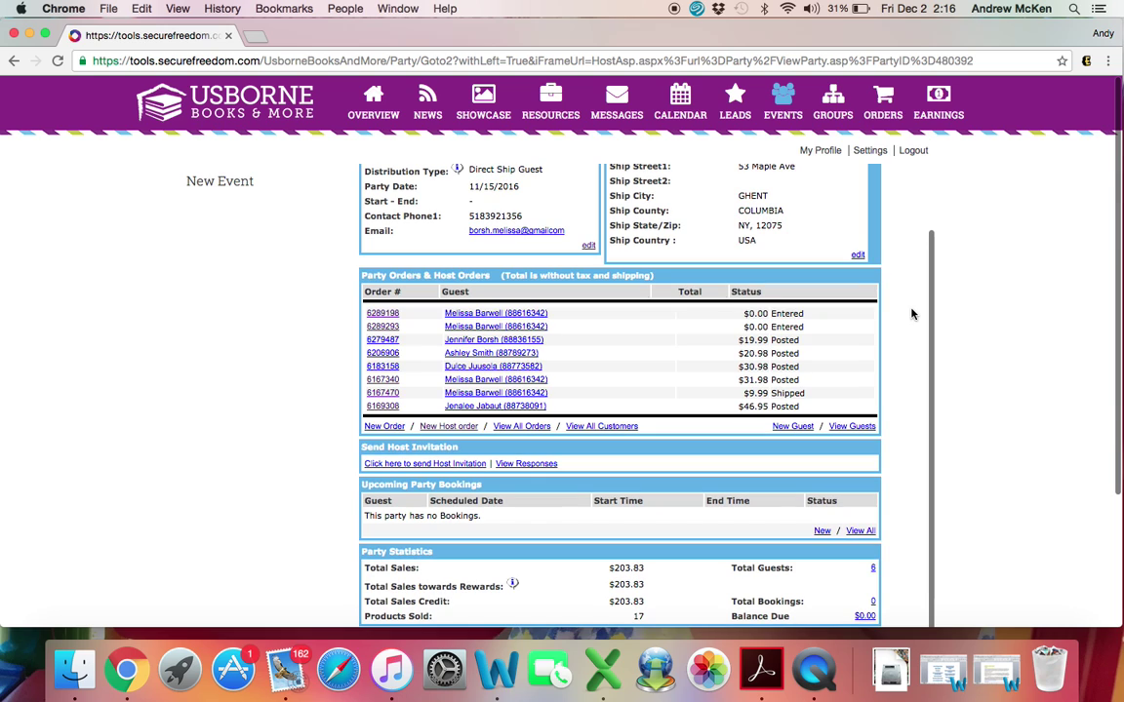
scroll(912, 314, "down", 2)
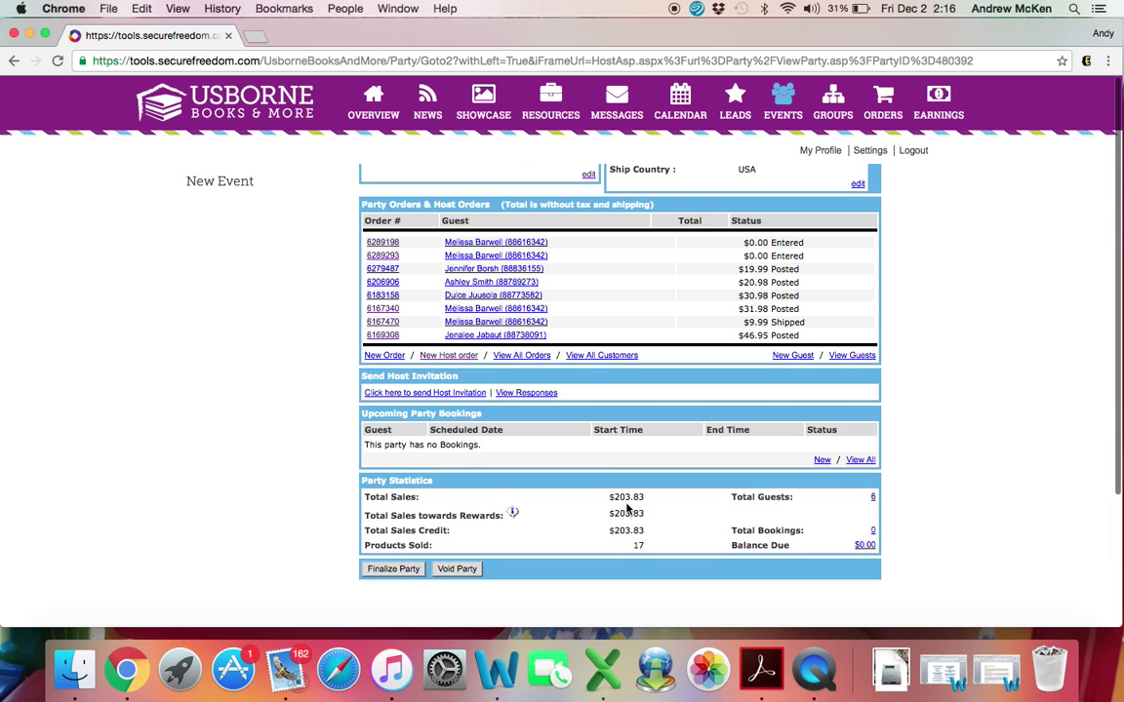
scroll(630, 509, "up", 2)
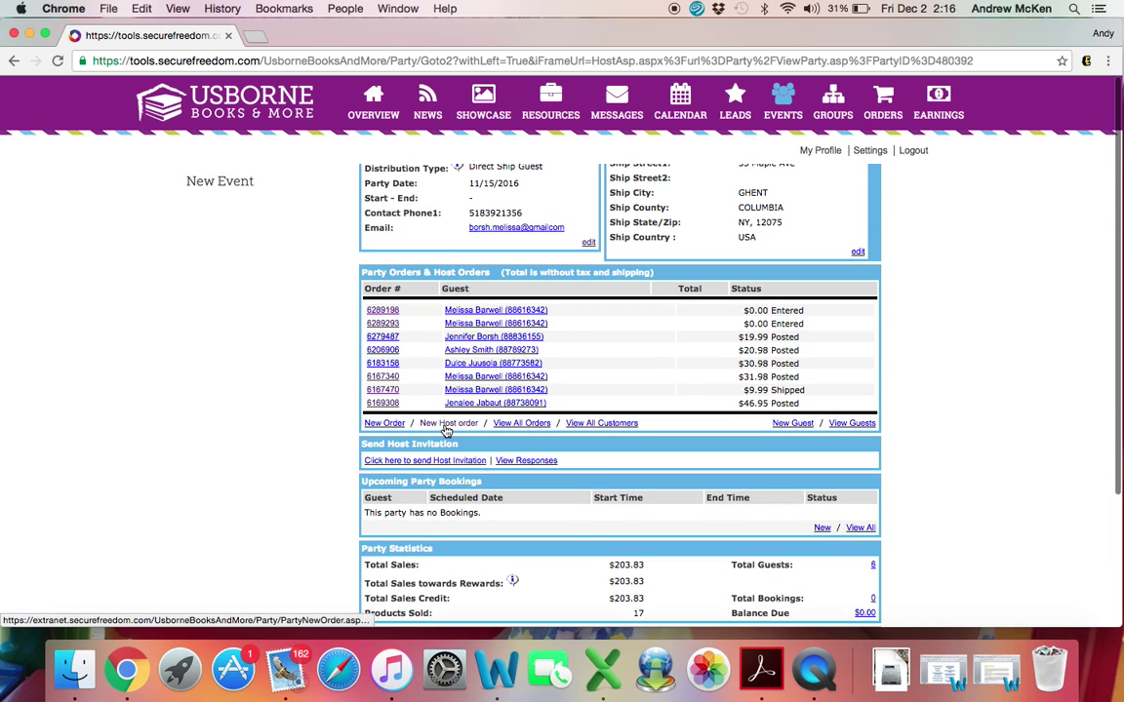
Step: Create a new host order for the party using Direct Ship Hostess shipping
left_click(445, 427)
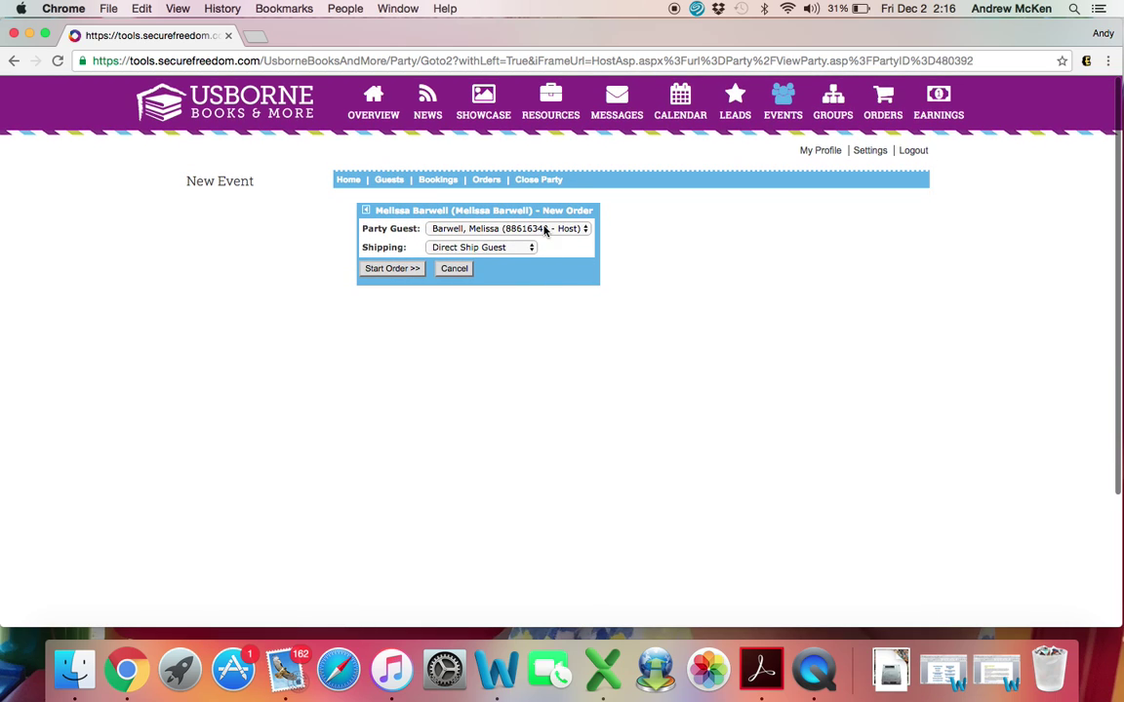
left_click(517, 248)
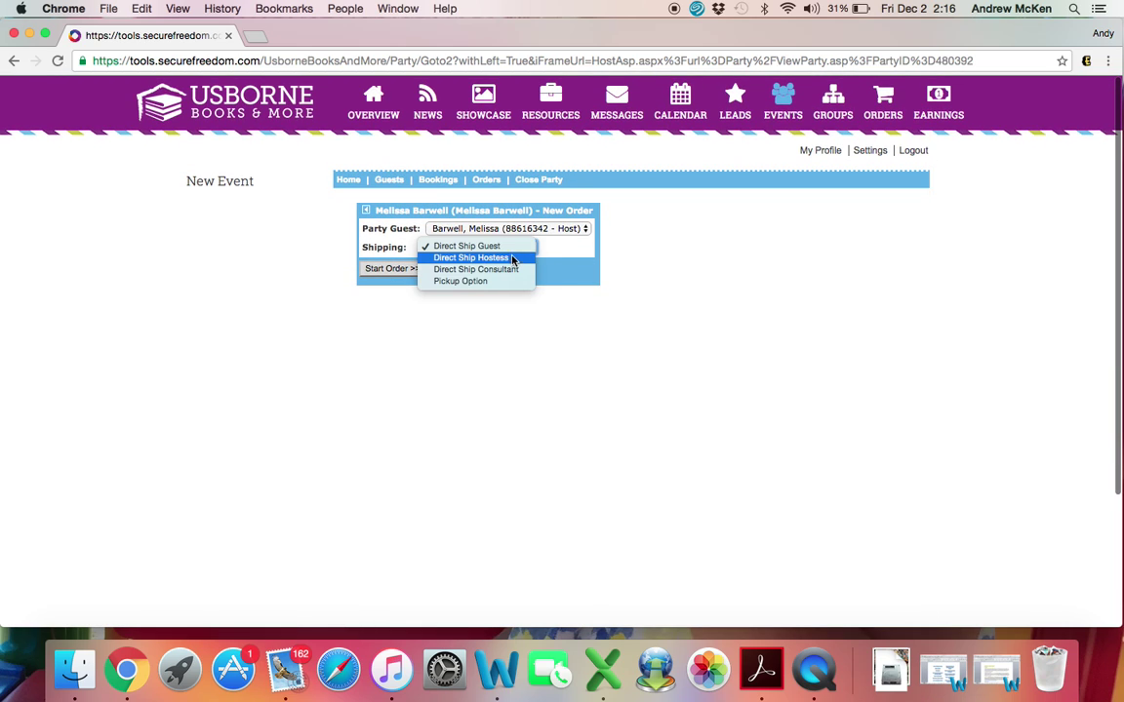
left_click(505, 259)
left_click(397, 273)
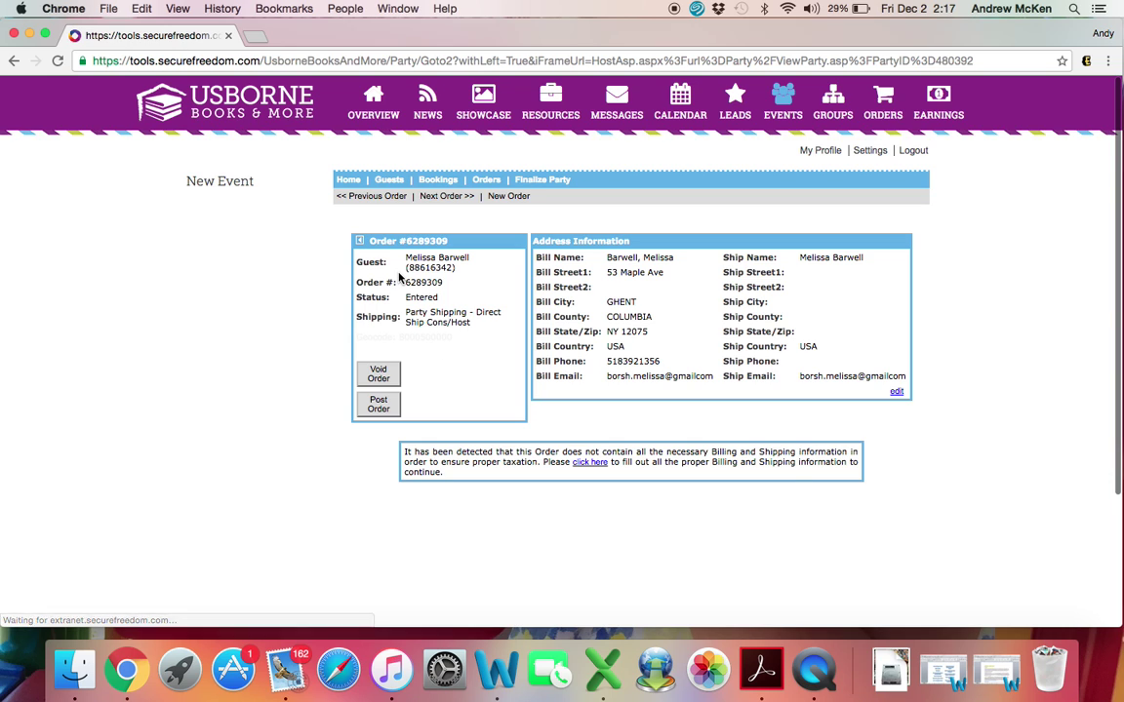
Step: Fill the order's ship-to street and ZIP from autofill to match billing, and save
left_click(591, 463)
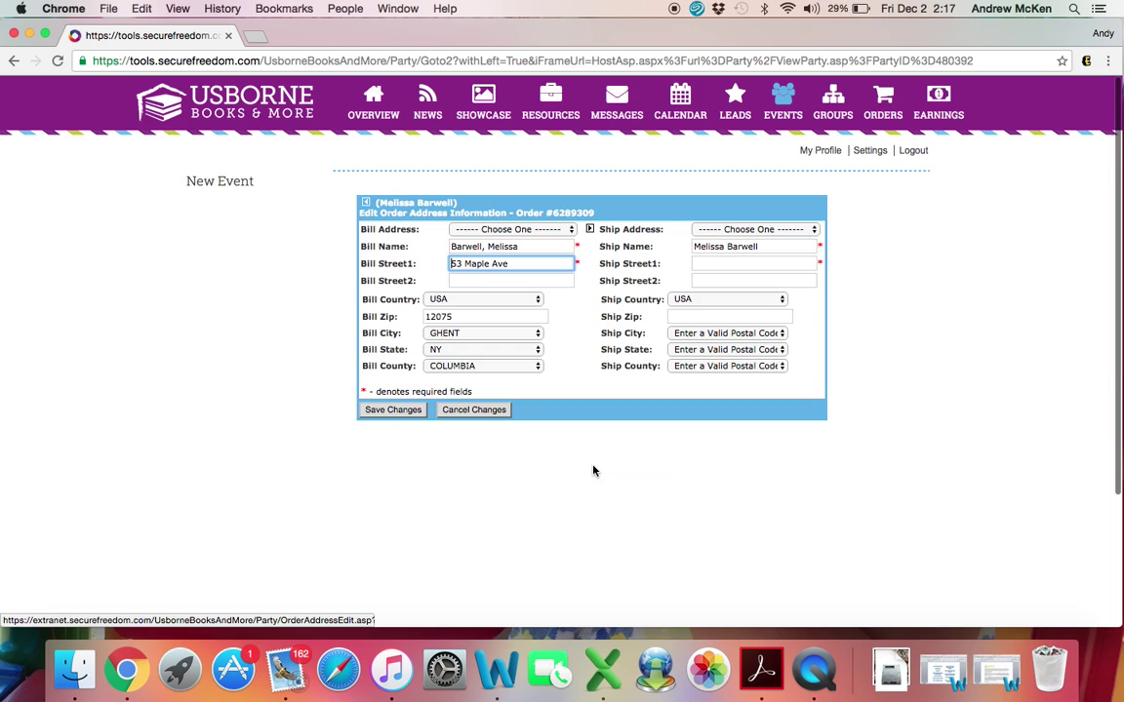
left_click(718, 263)
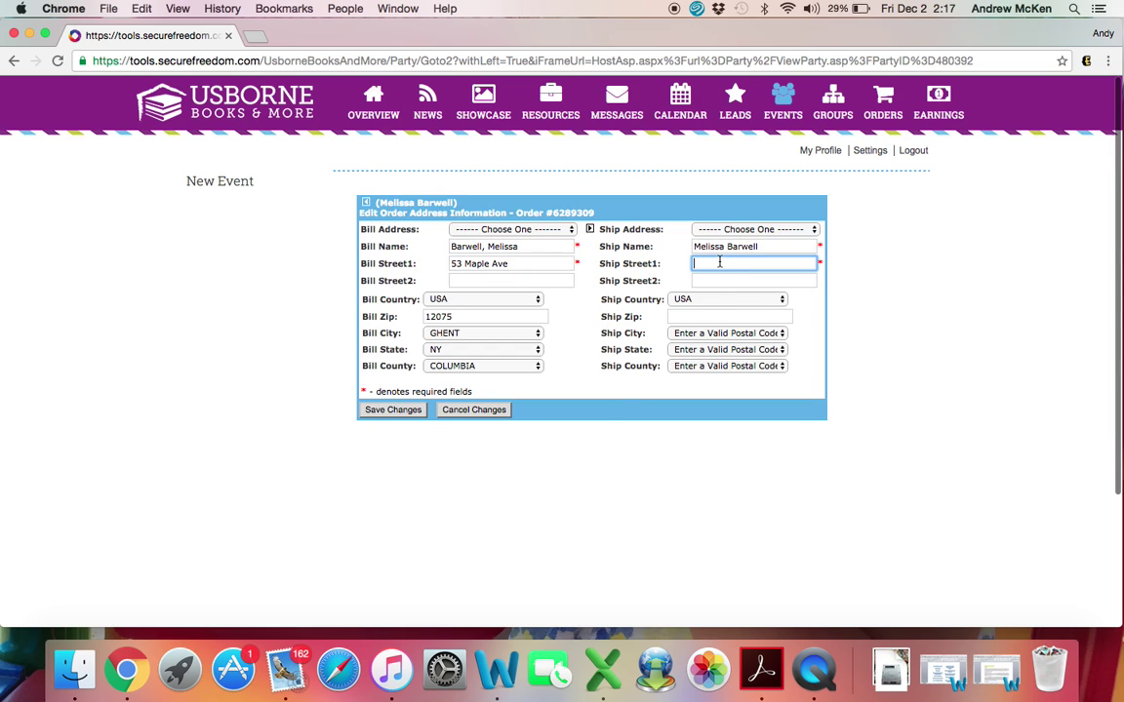
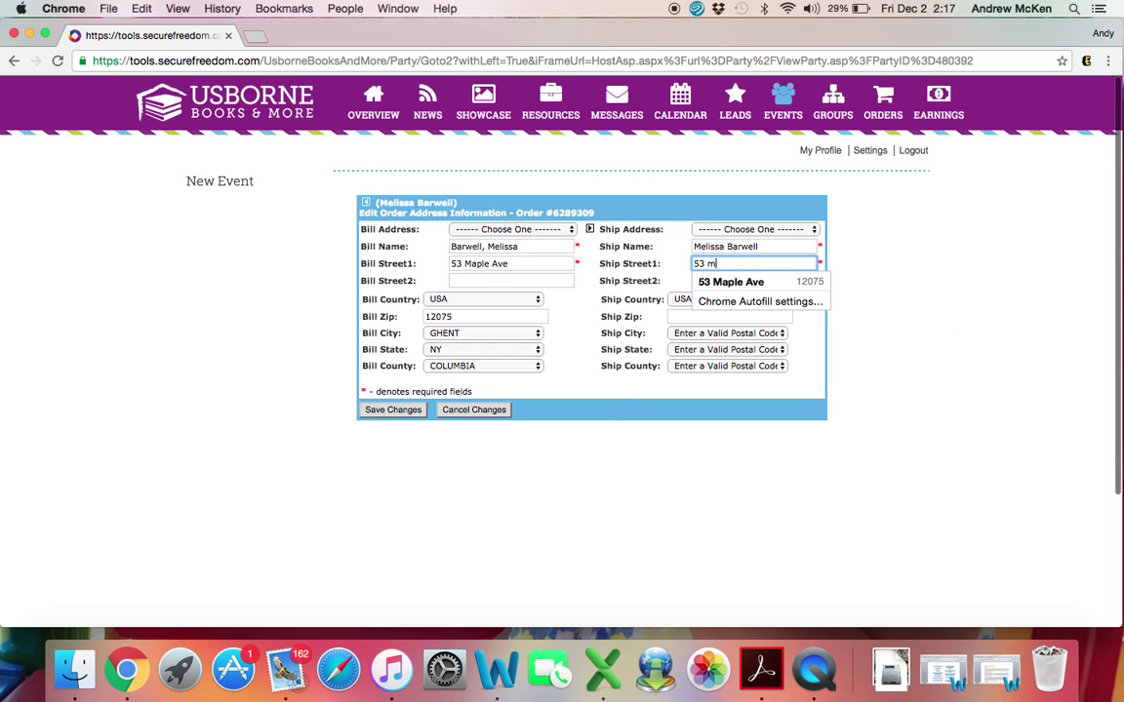
left_click(721, 318)
type("12075")
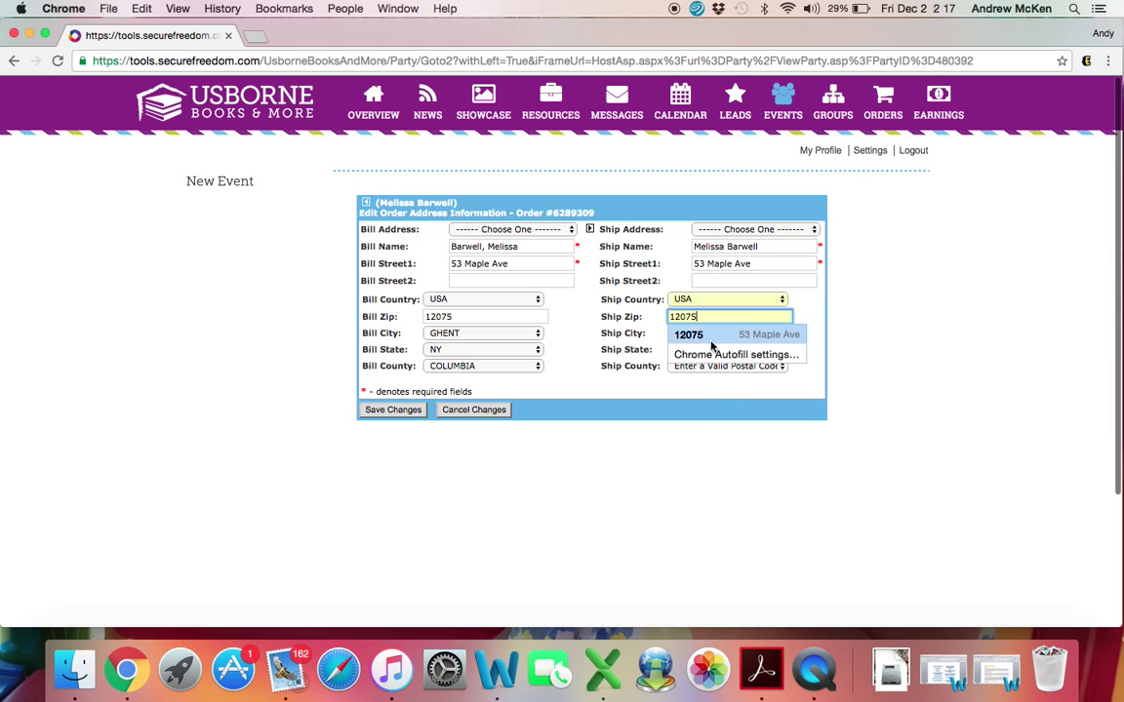
left_click(705, 334)
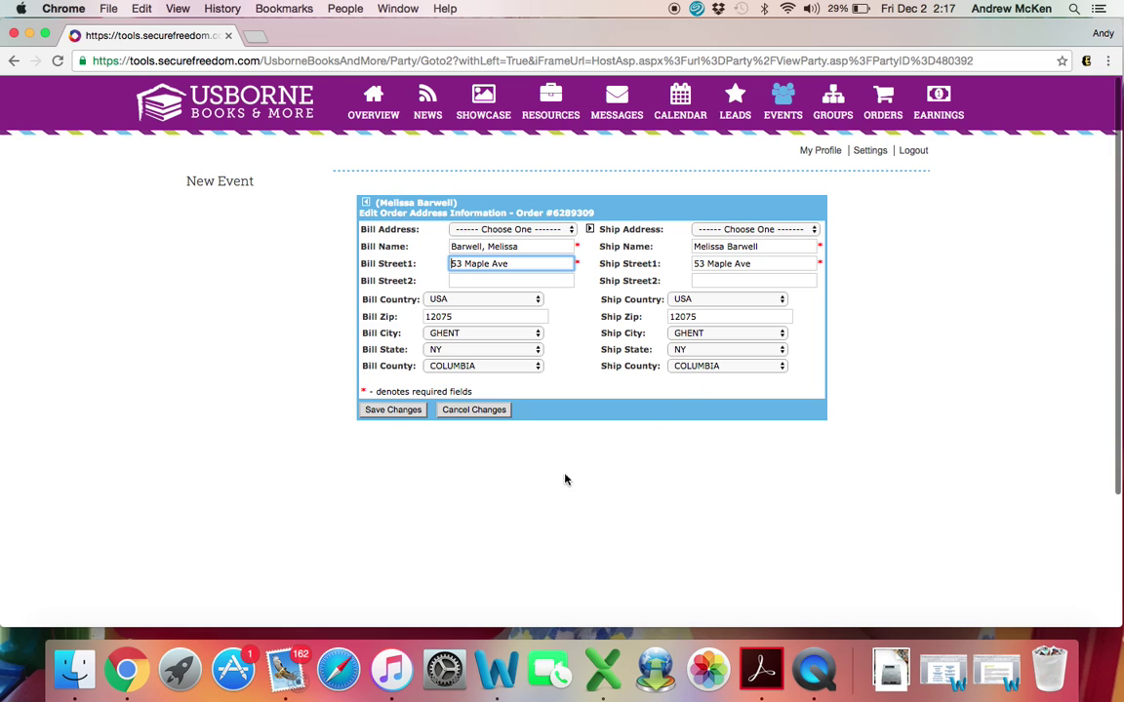
left_click(392, 409)
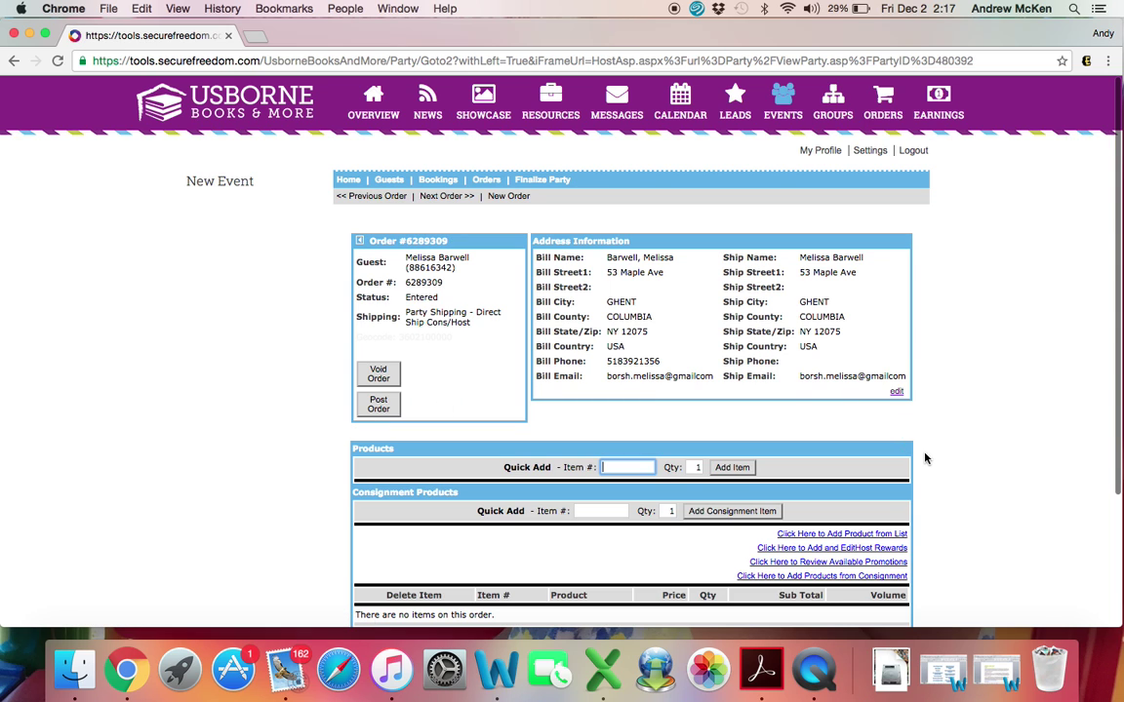
Step: Bring up the Host Rewards Earned list for the new host order
scroll(927, 459, "down", 5)
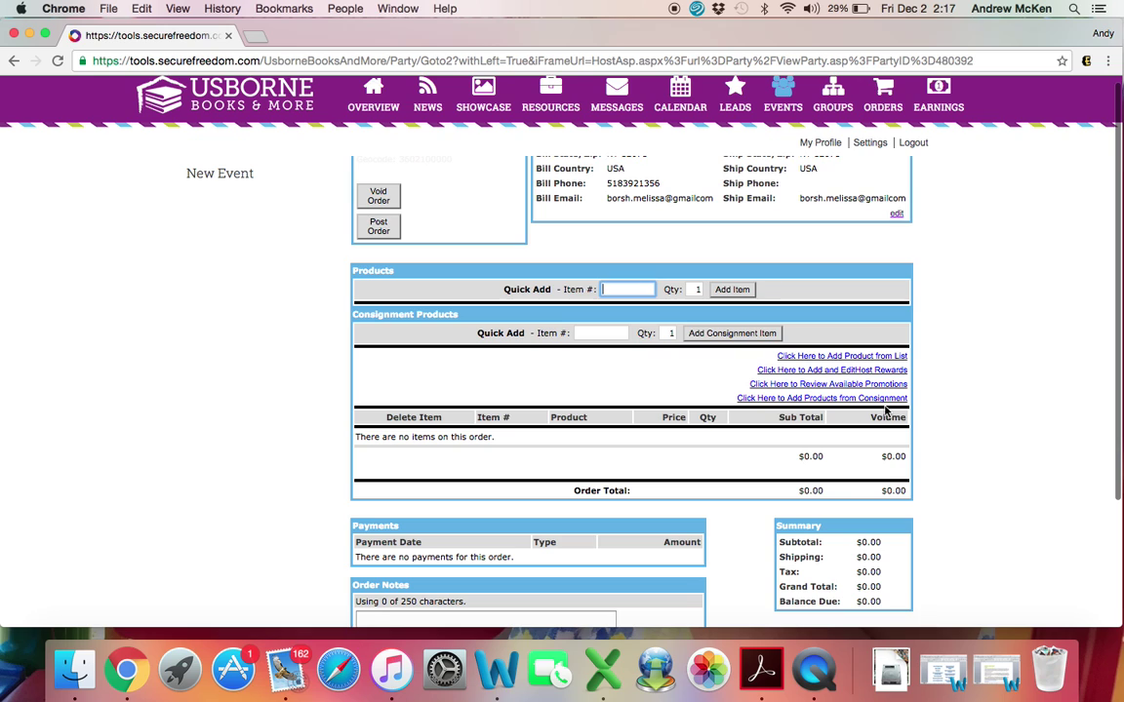
left_click(858, 377)
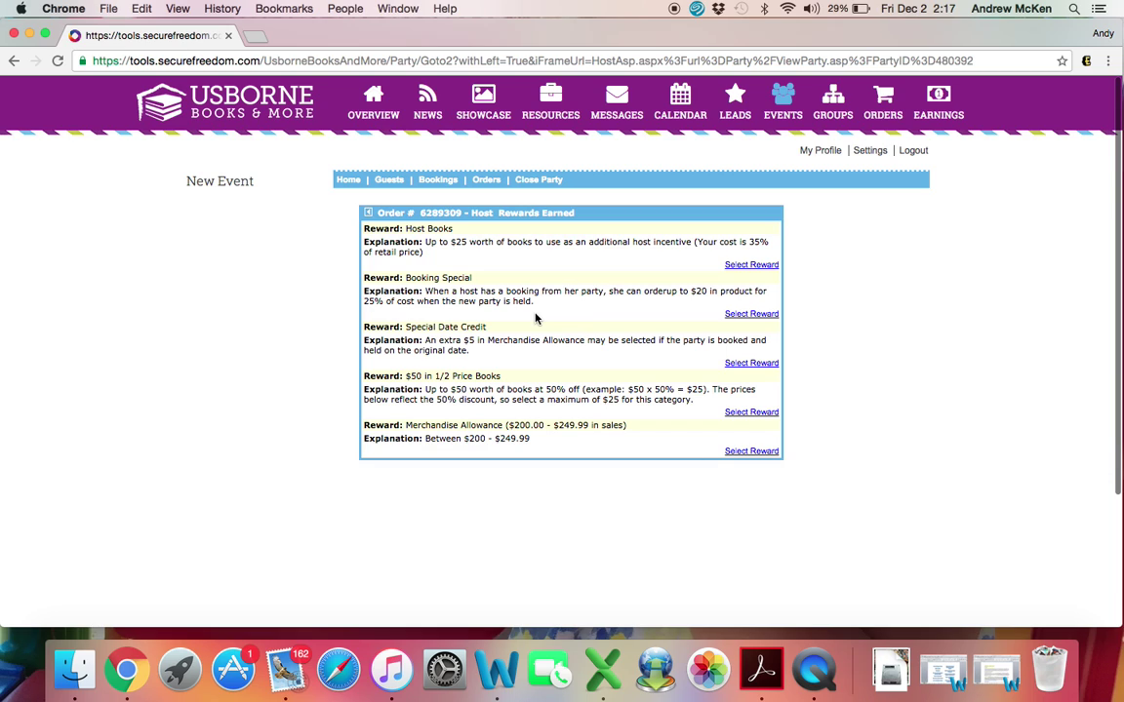
Step: Under the Merchandise Allowance reward, set Animal Hide-and-Seek quantity to 1
left_click(758, 455)
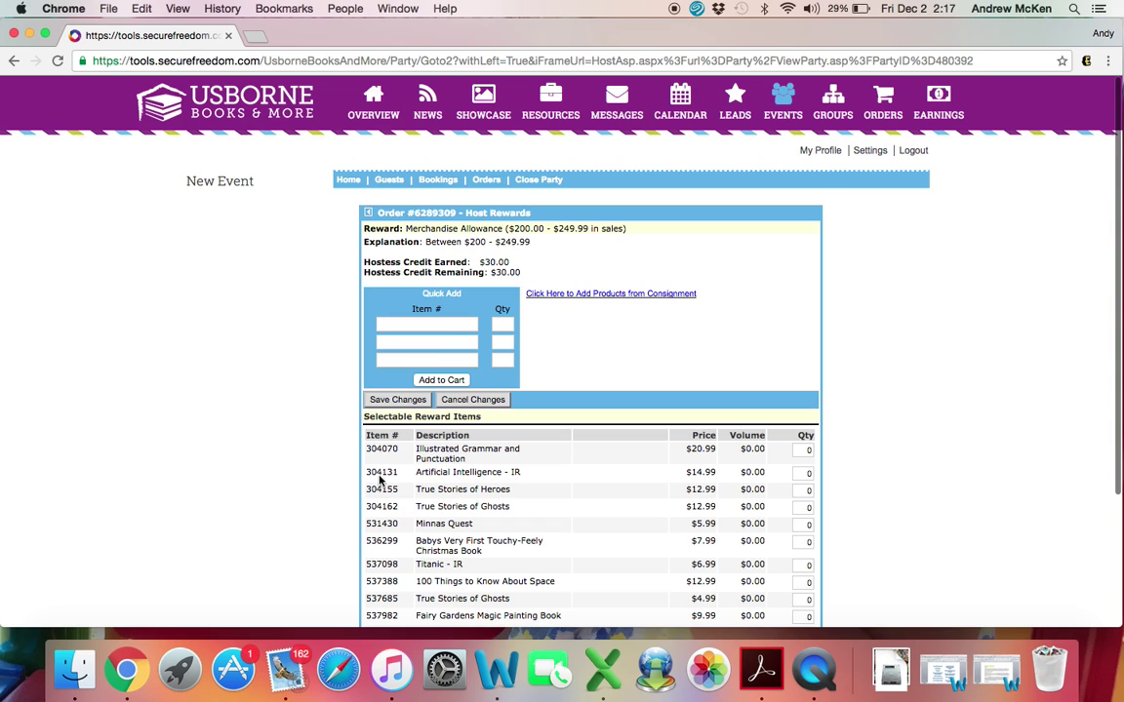
left_click(381, 323)
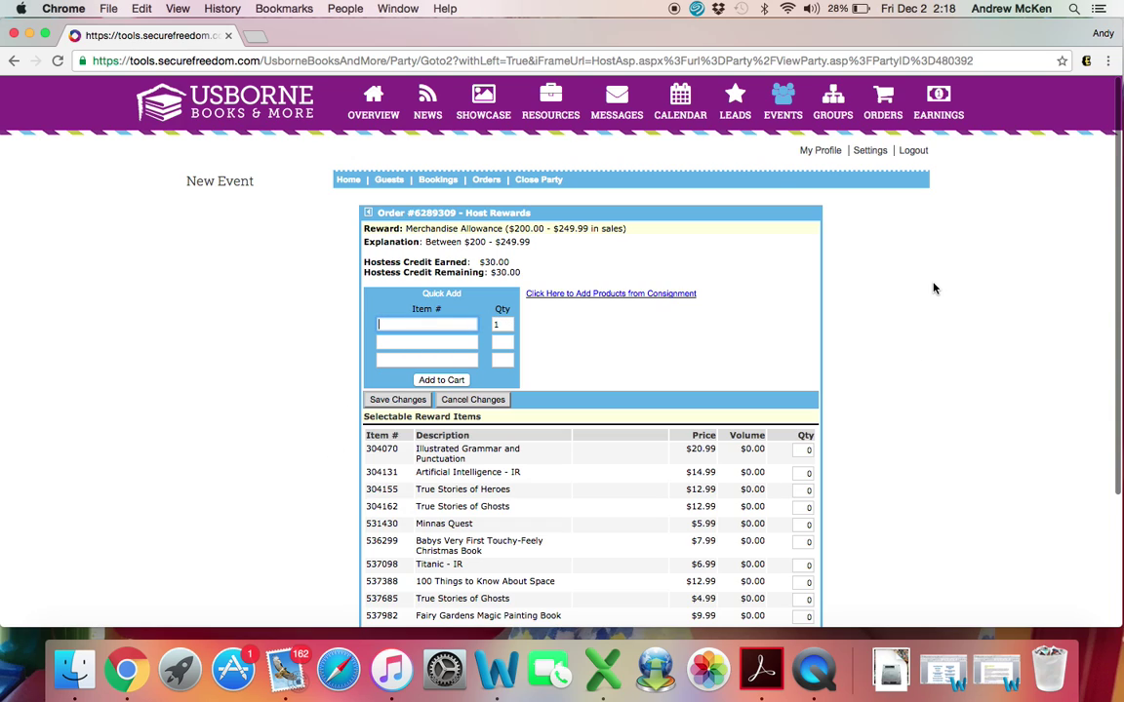
key("super+f")
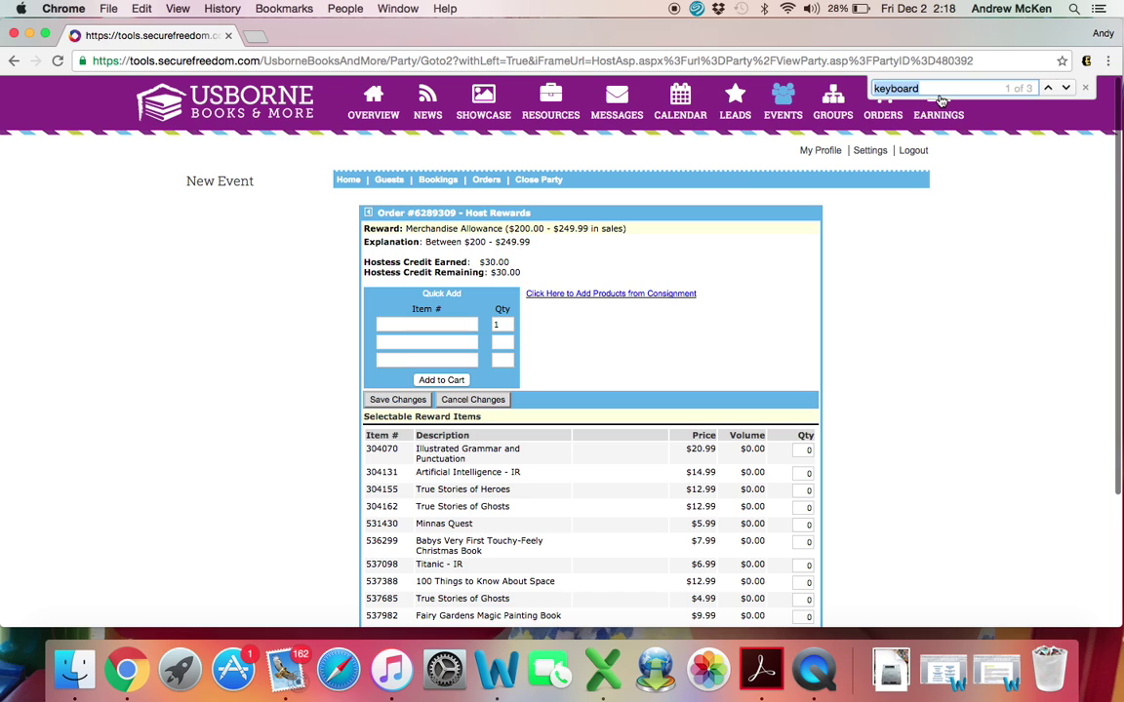
type("animal")
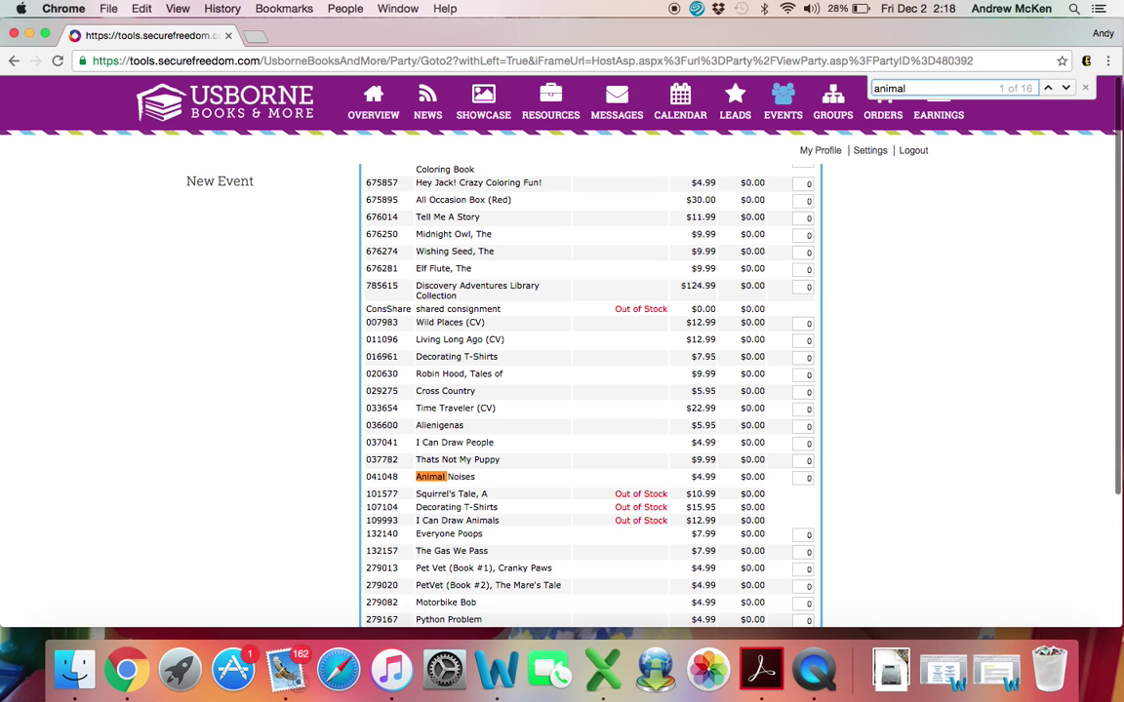
type(" hide")
left_click(807, 477)
type("1")
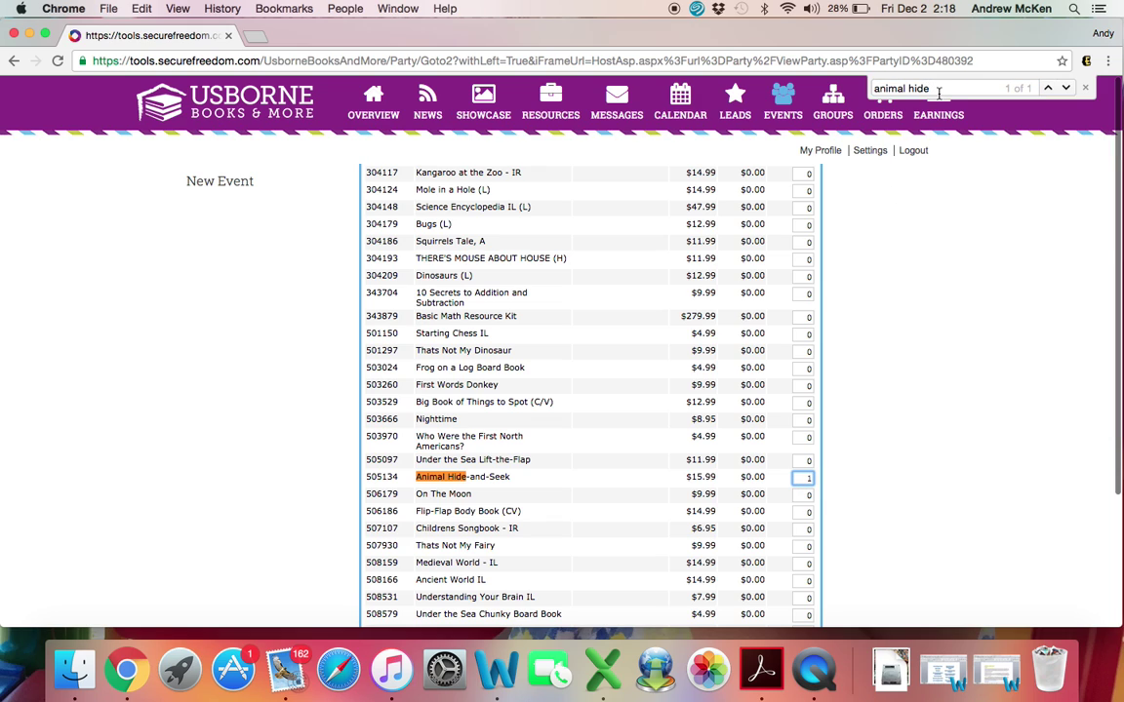
Step: Set Nibbles quantity to 1 and save the Merchandise Allowance reward books
left_click_drag(939, 93, 859, 90)
type("nibble")
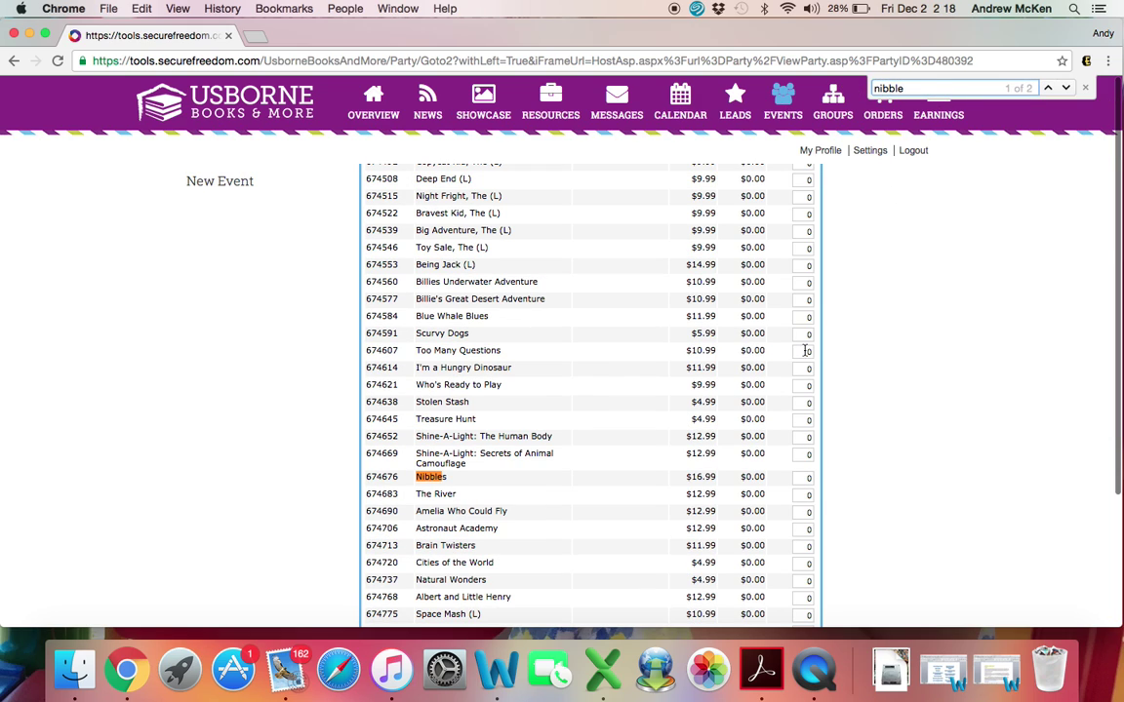
left_click(806, 477)
scroll(829, 434, "up", 15)
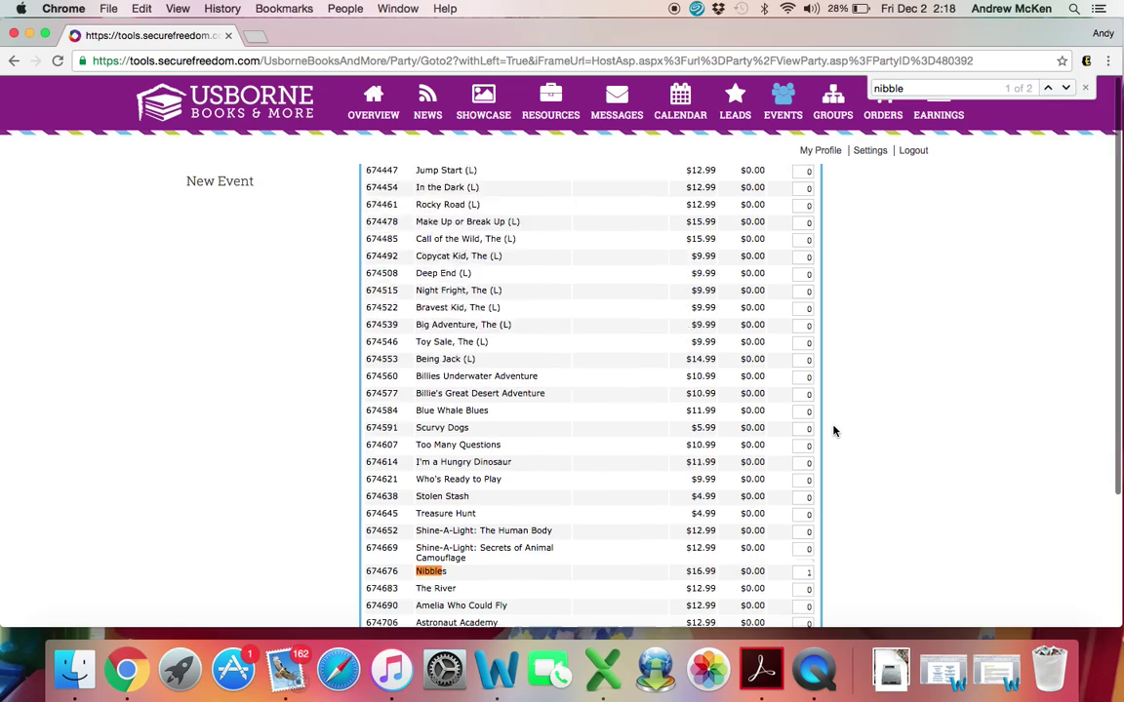
scroll(816, 533, "up", 20)
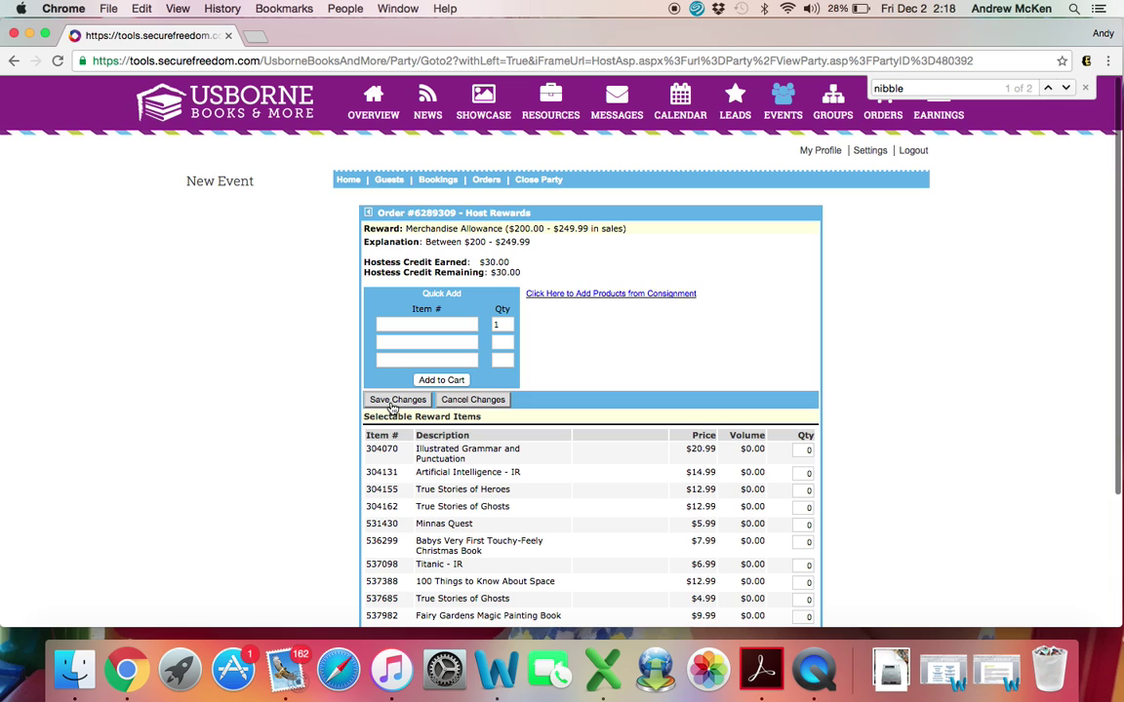
left_click(391, 404)
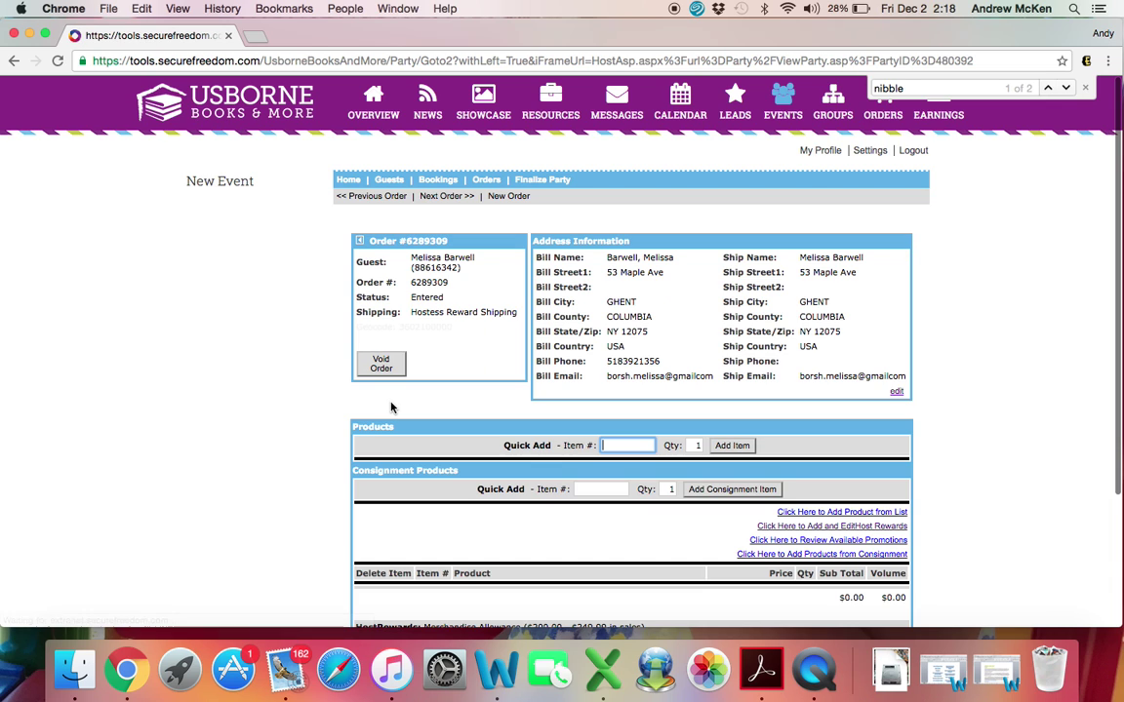
Step: Review the two reward books and $2.98 order total, then return to the host rewards list
scroll(685, 451, "down", 3)
scroll(685, 451, "down", 3)
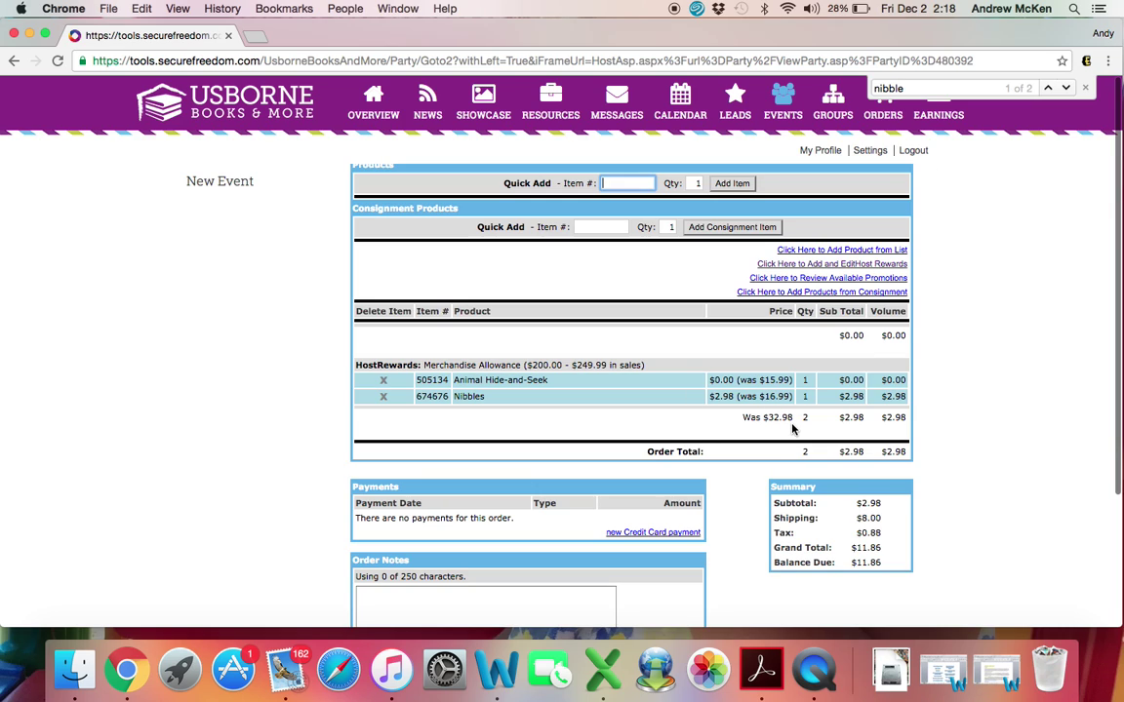
left_click(863, 266)
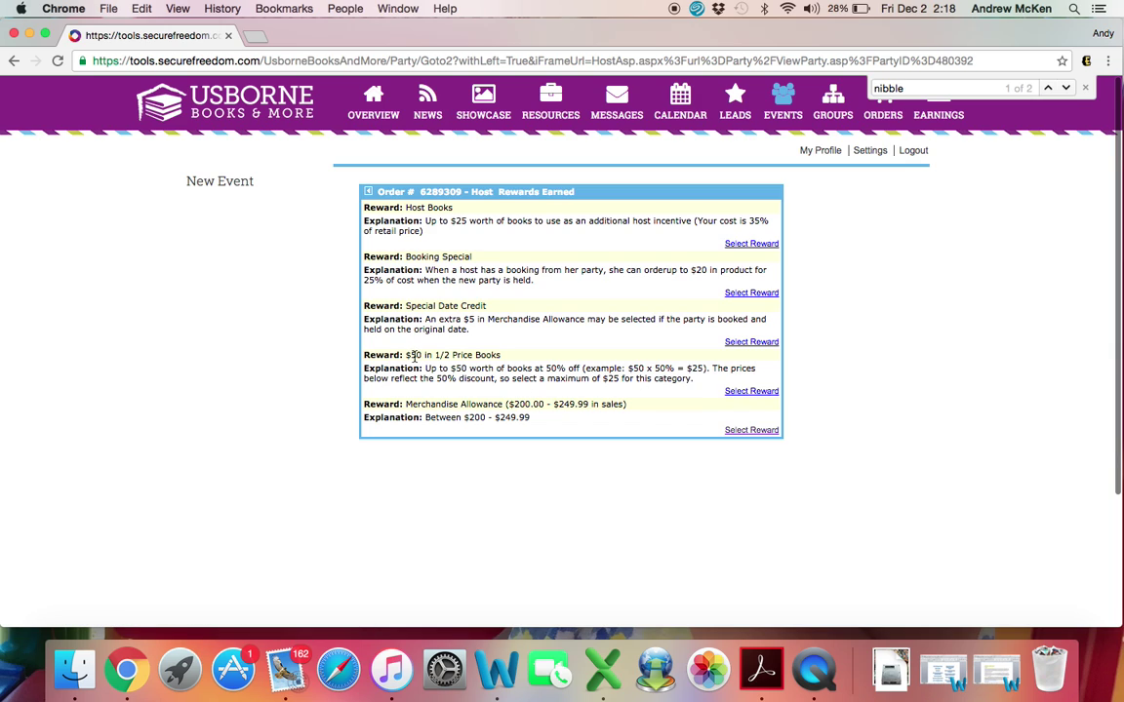
Step: Under $50 in 1/2 Price Books, set Little Ballerina Dancing Book with CD to 1
left_click(747, 393)
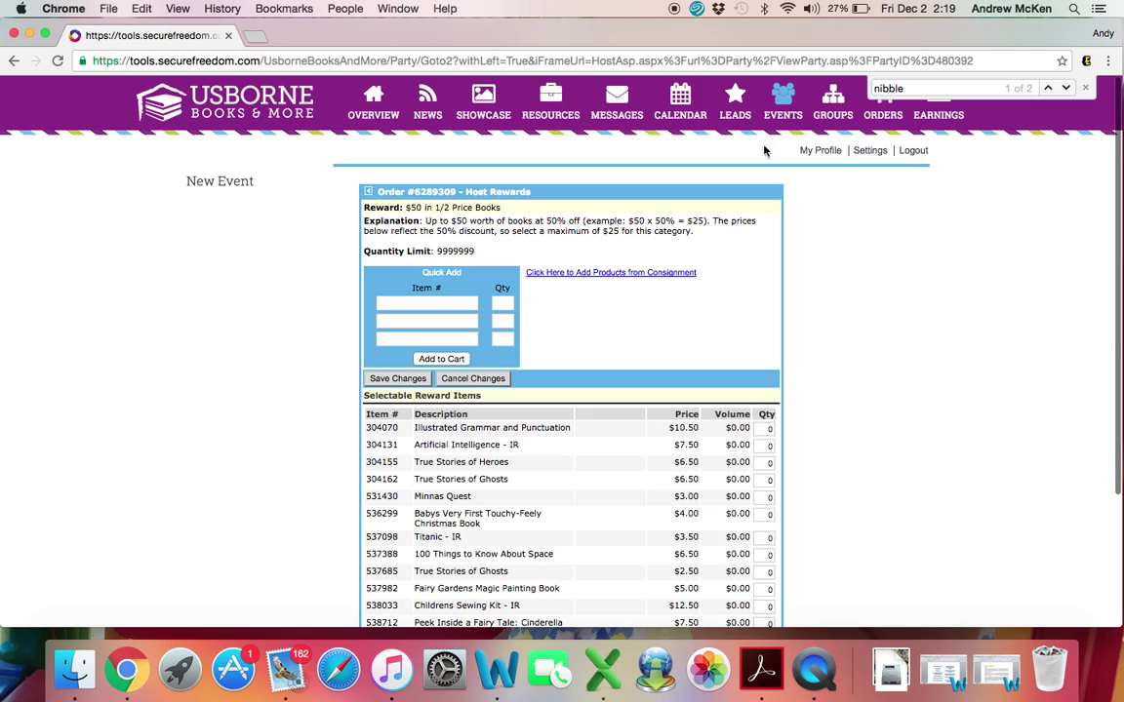
double_click(866, 87)
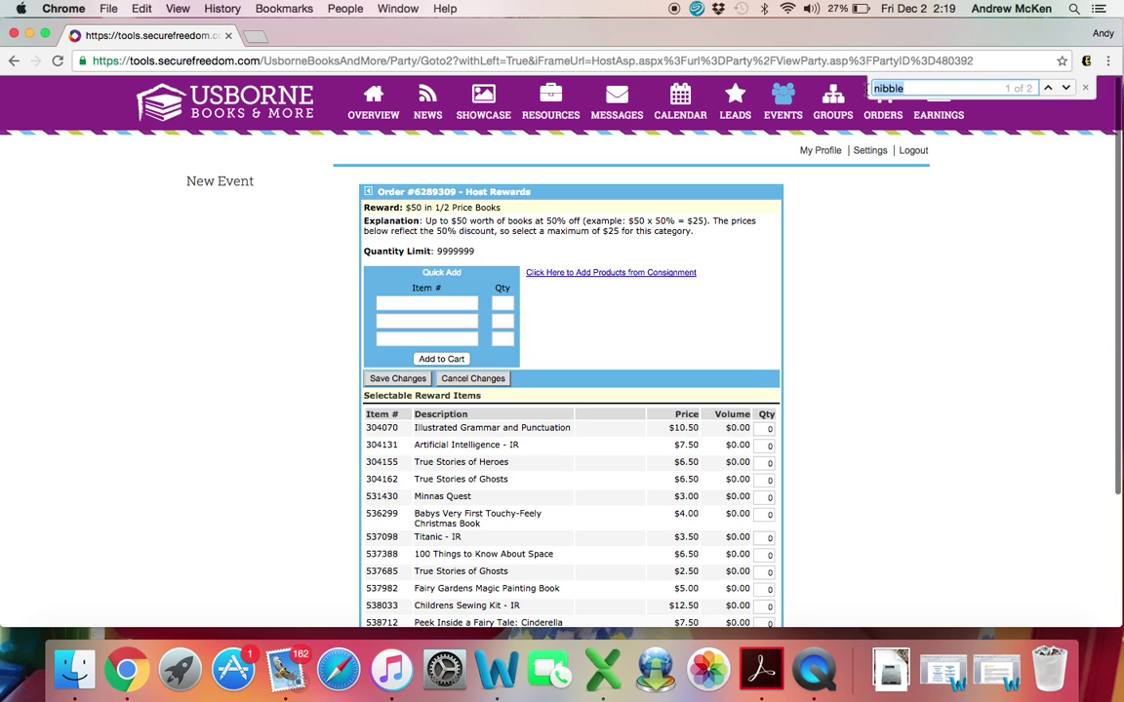
type("lit")
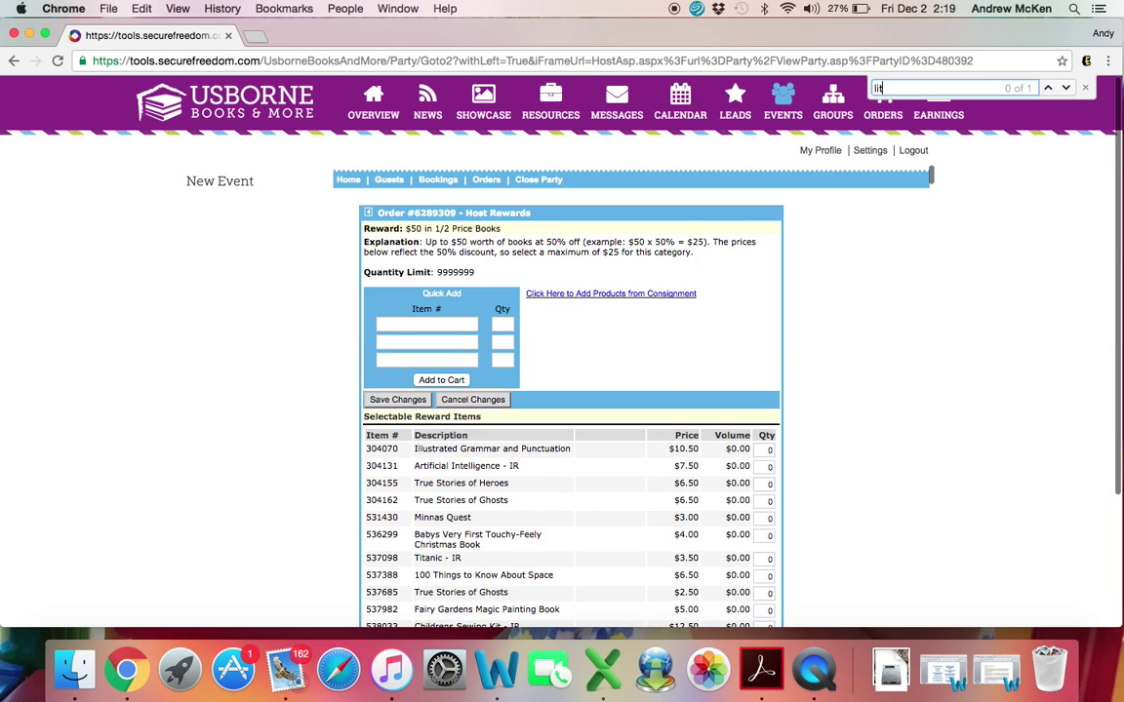
type("tle ball")
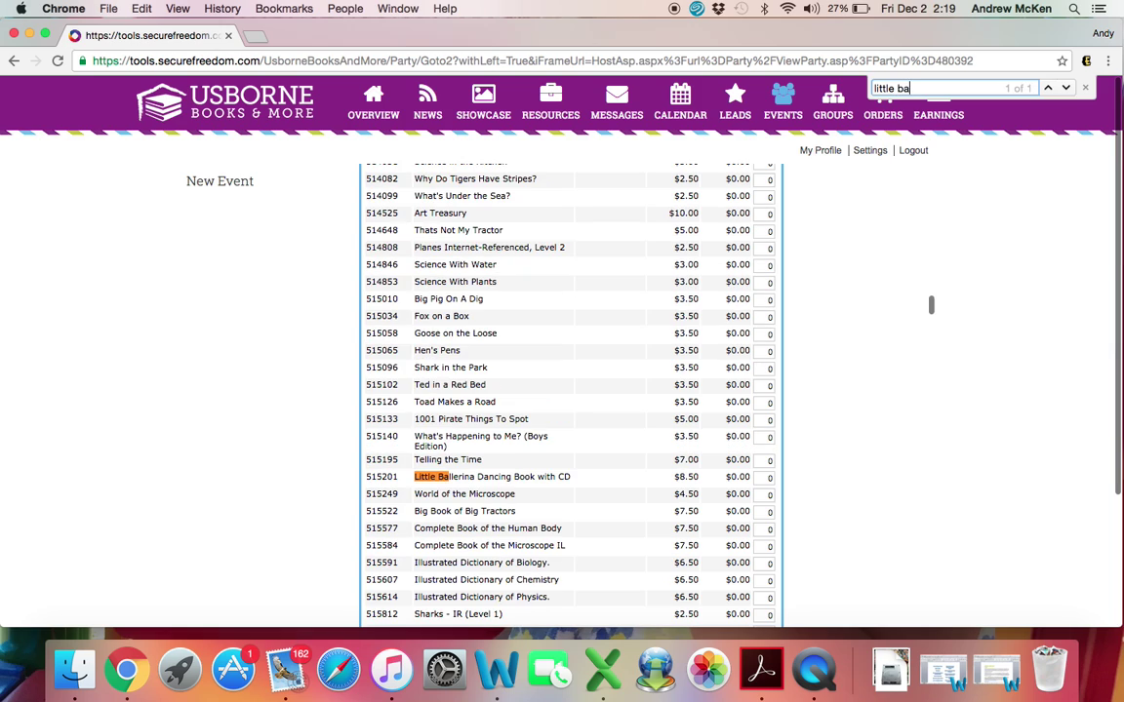
left_click(767, 477)
type("1")
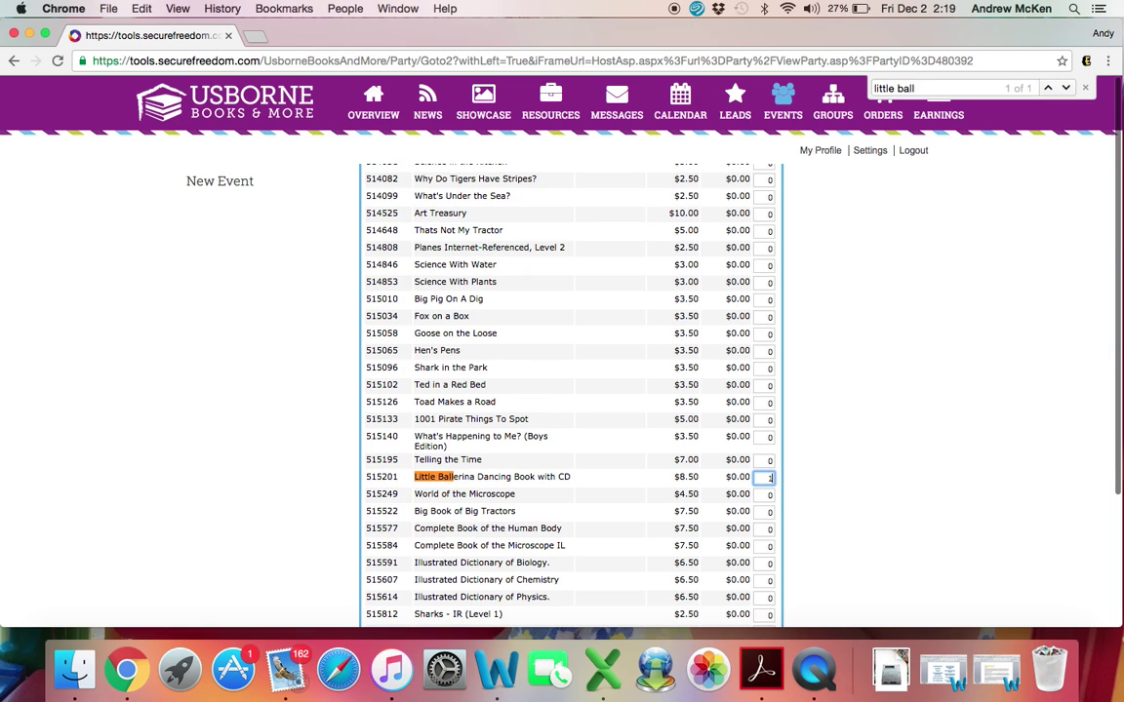
Step: Set Look Inside Your Body and Olga da Polga to quantity 1 each
key("super+f")
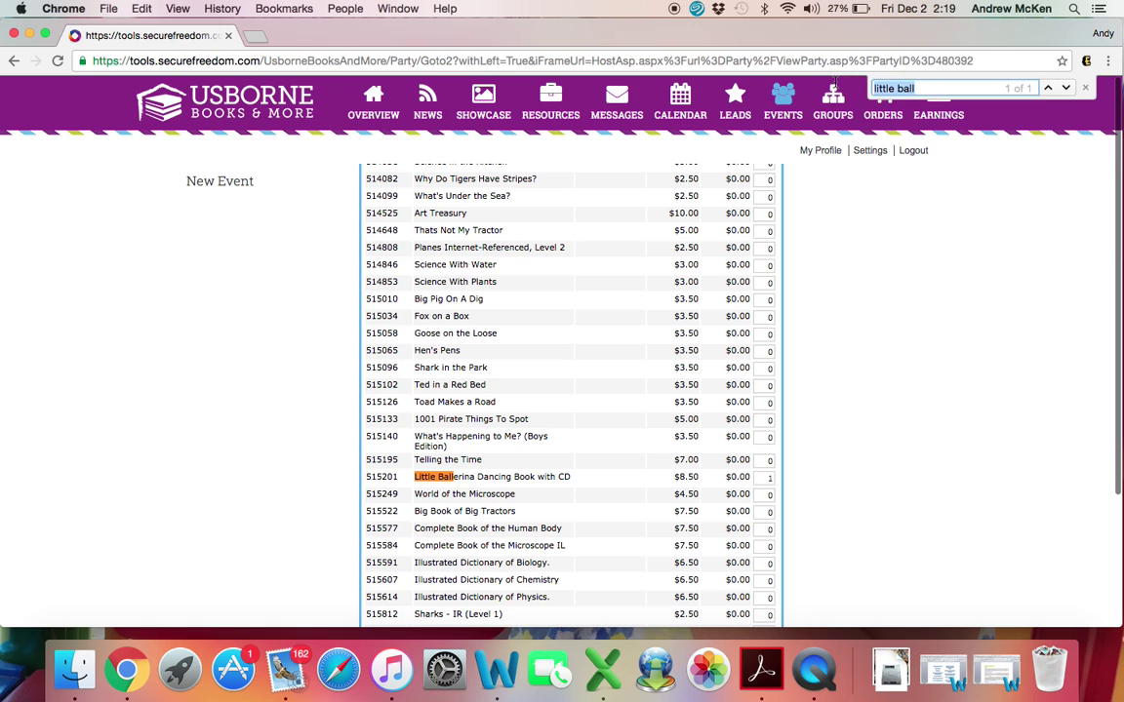
type("look inside your")
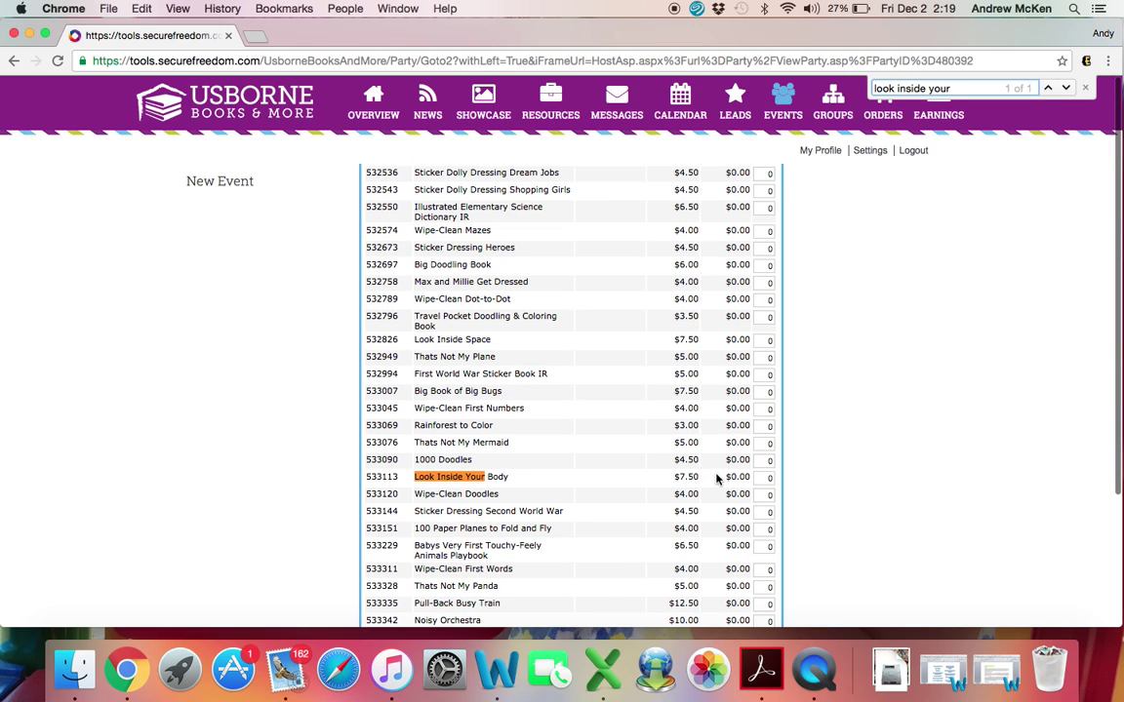
left_click(779, 476)
type("1")
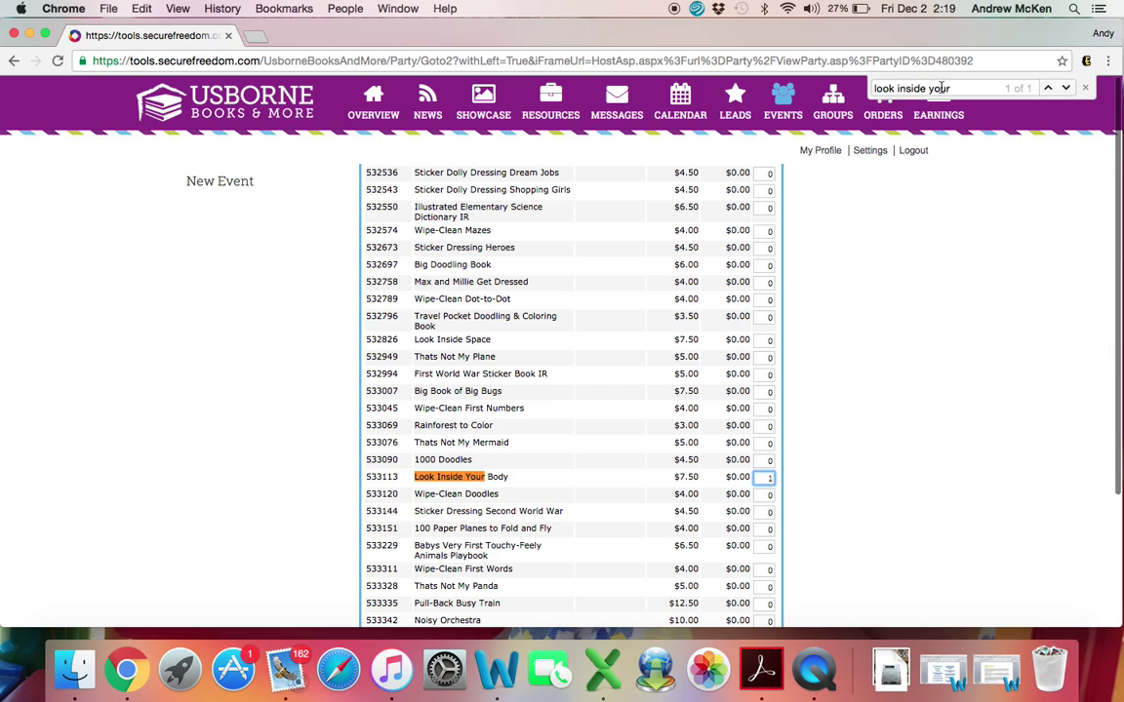
left_click(868, 87)
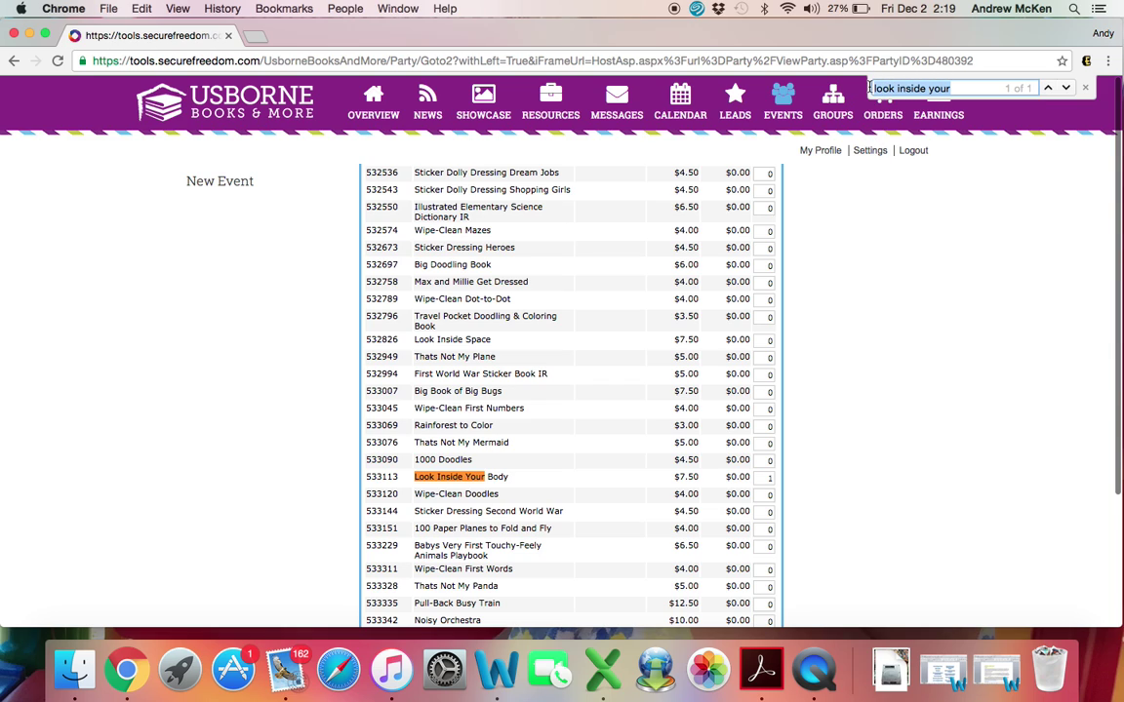
type("olga")
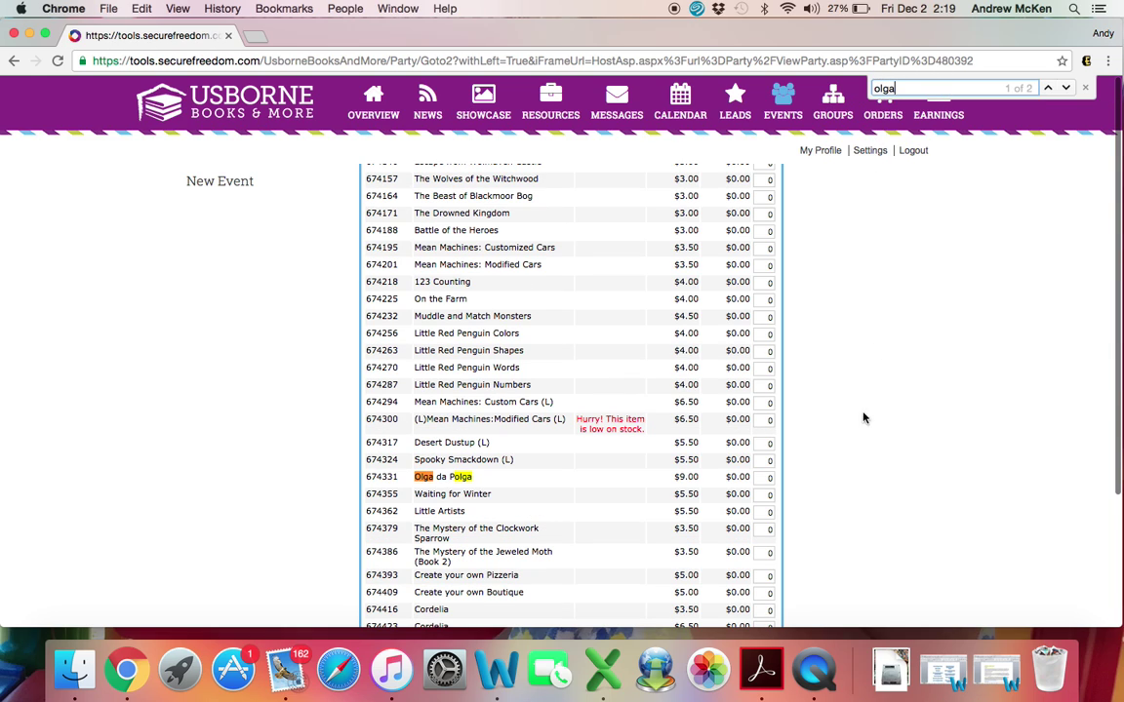
left_click(770, 478)
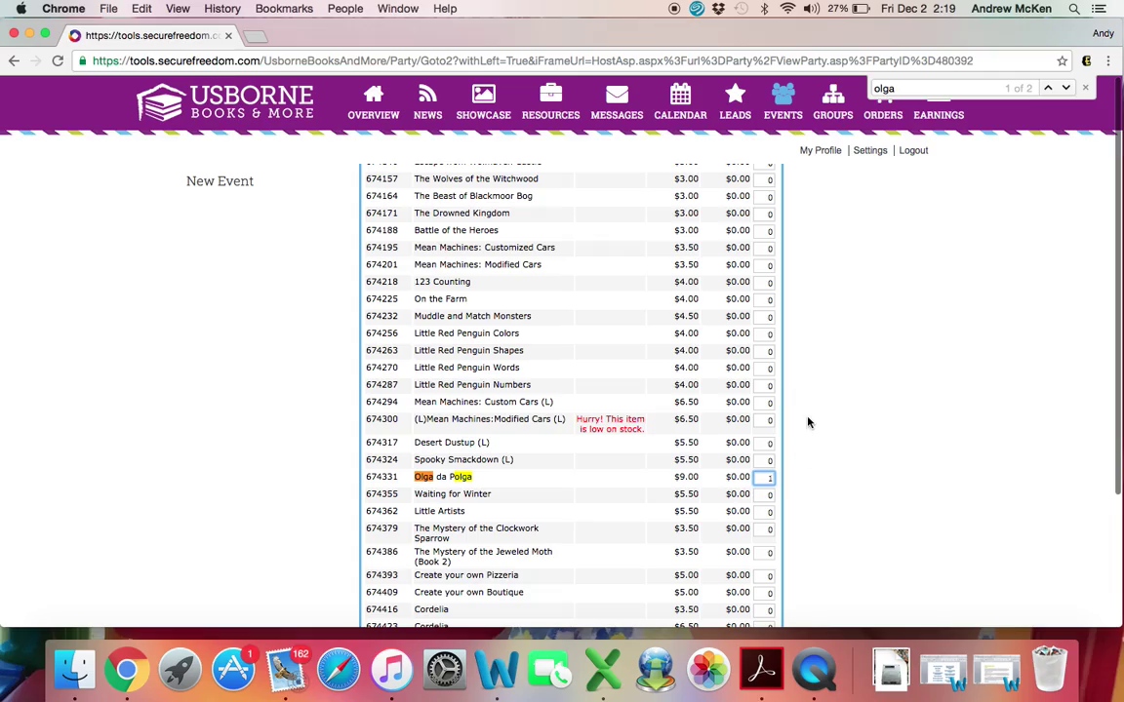
scroll(808, 422, "up", 10)
scroll(808, 422, "up", 20)
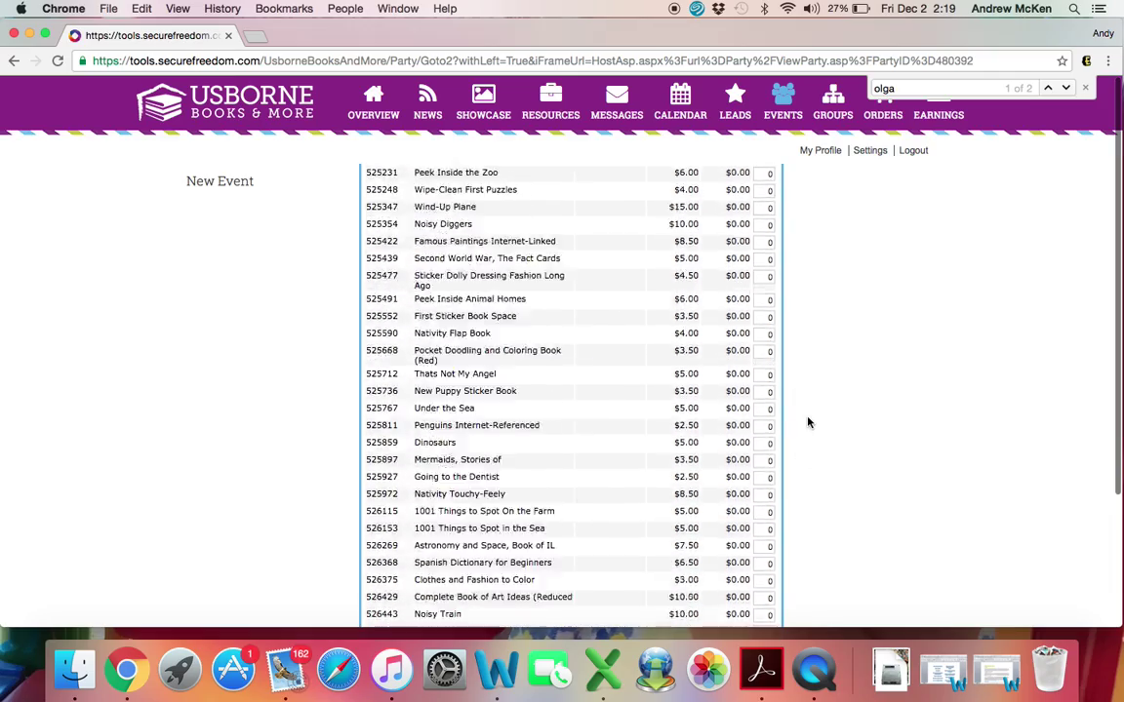
scroll(807, 423, "down", 1)
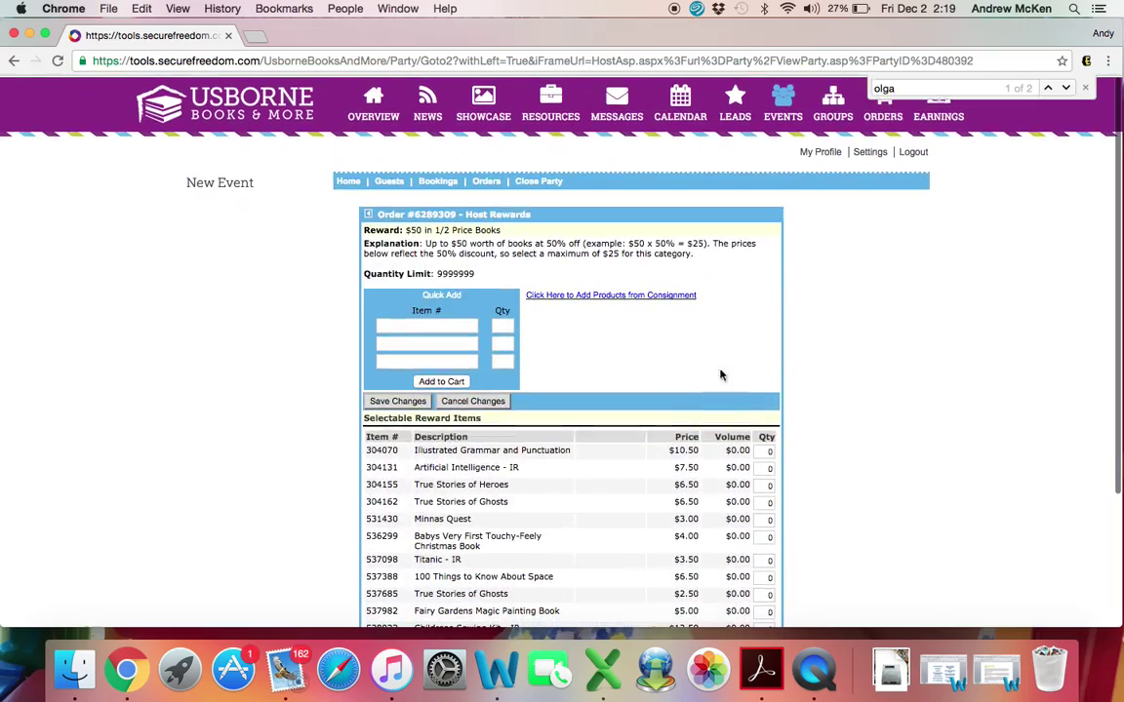
Step: Save the three half-price books, check the HostRewards lines, and return to Host Rewards Earned
left_click(402, 401)
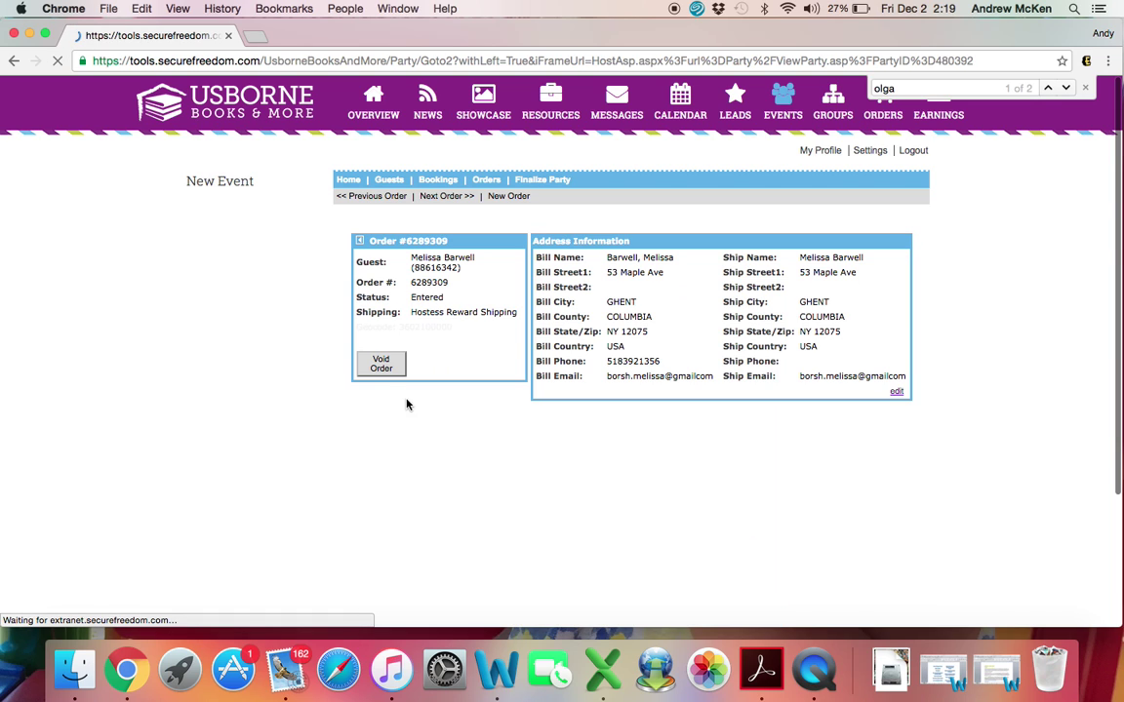
scroll(720, 569, "down", 5)
scroll(720, 569, "down", 1)
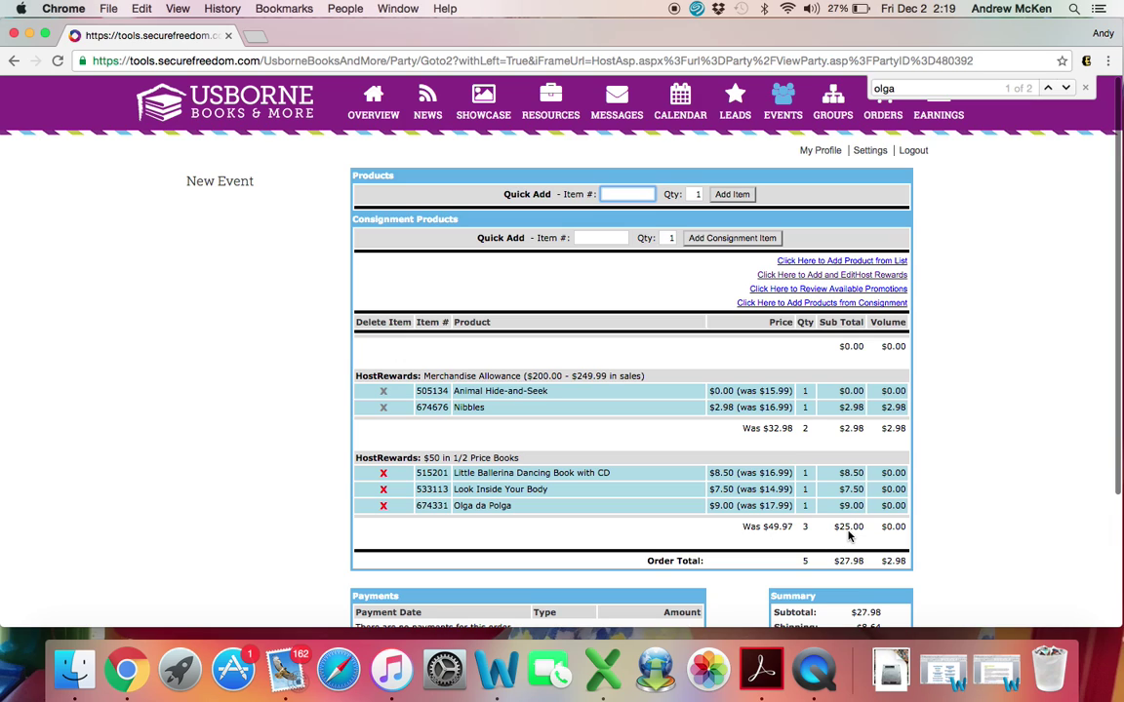
left_click(863, 282)
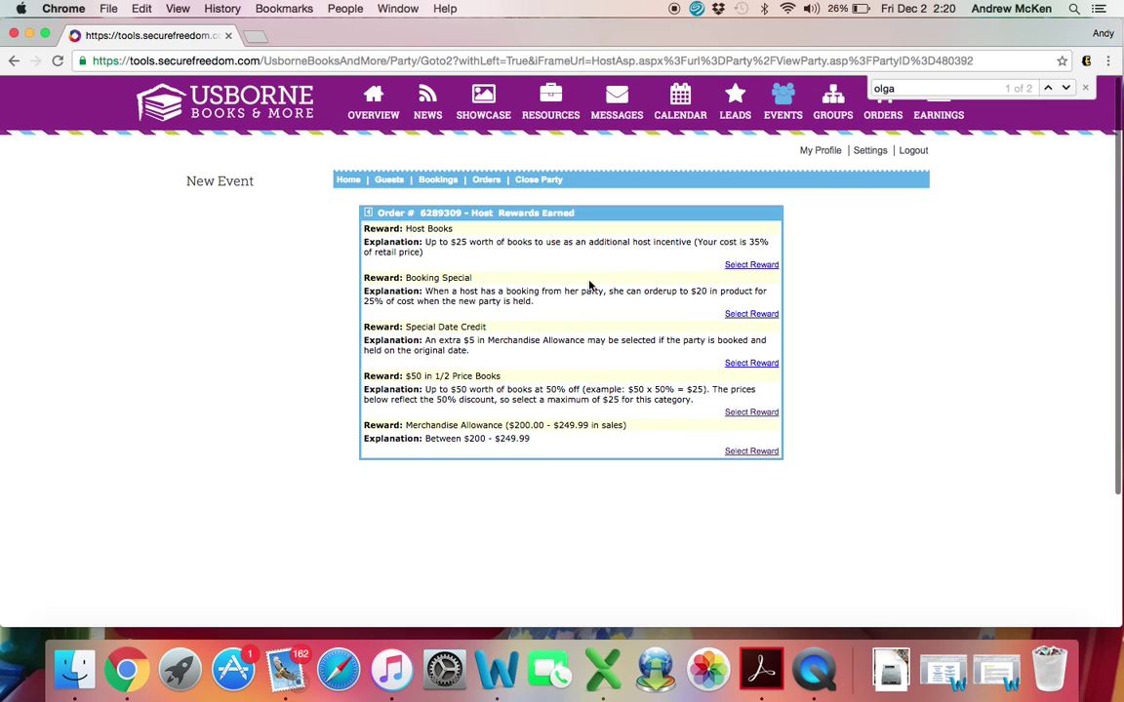
Step: Under the Booking Special reward, set True Stories of Heroes (304155) to quantity 1
left_click(753, 315)
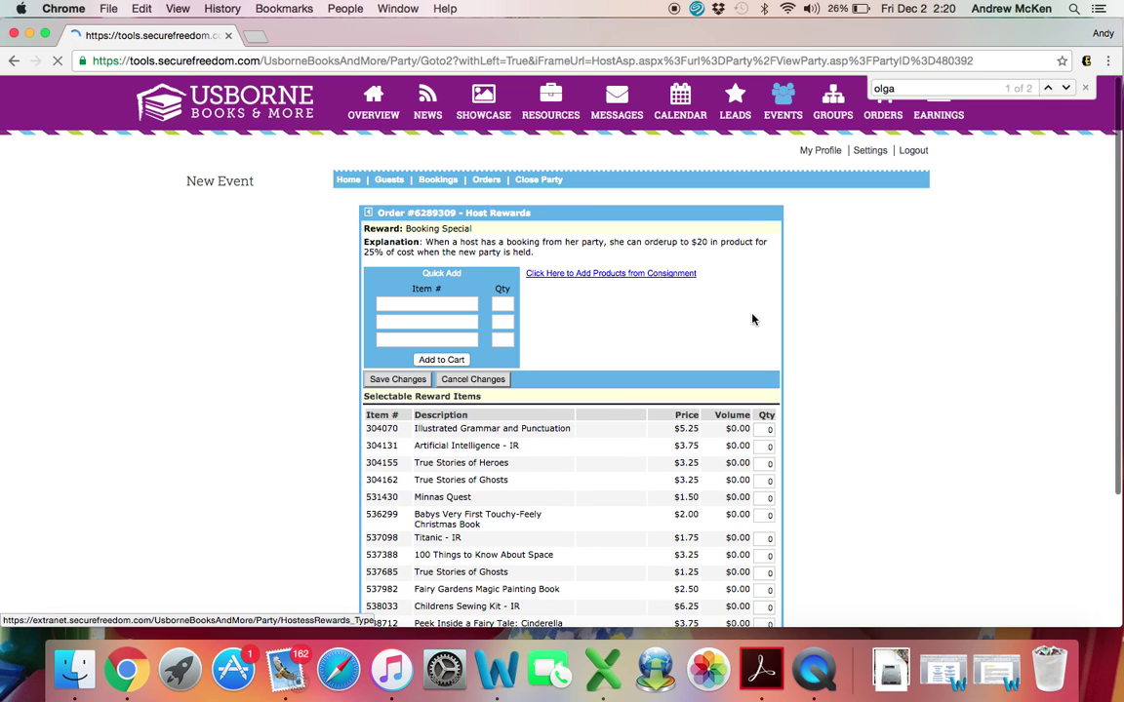
left_click_drag(913, 86, 864, 87)
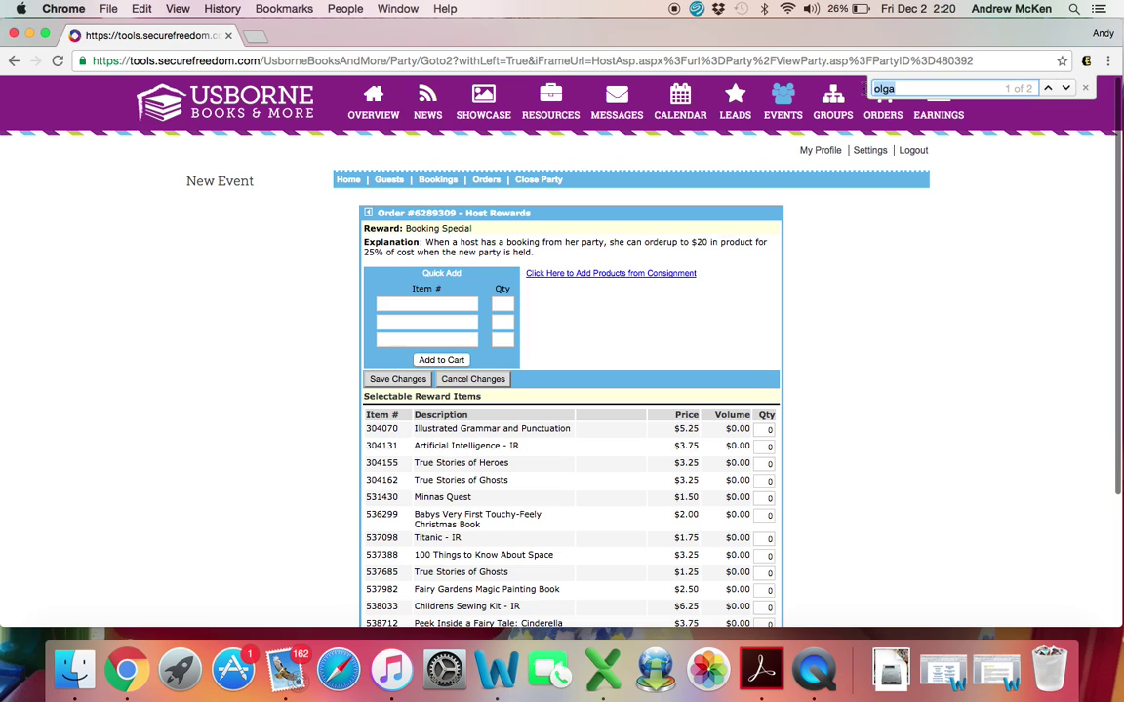
type("true")
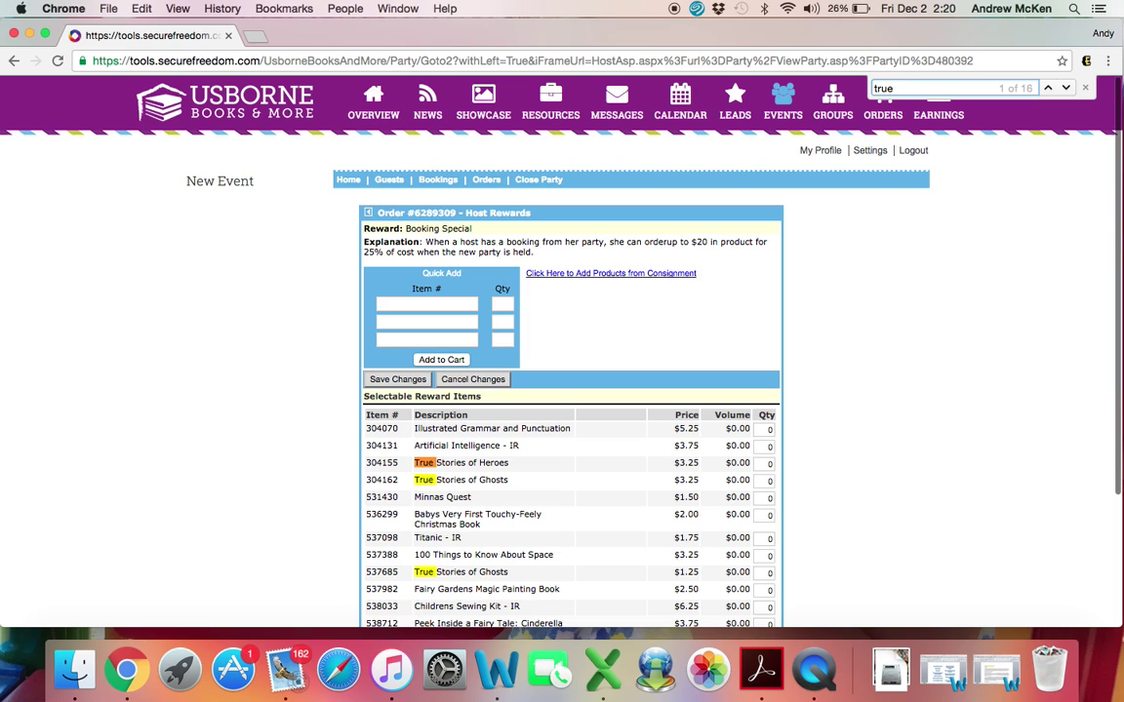
left_click(766, 465)
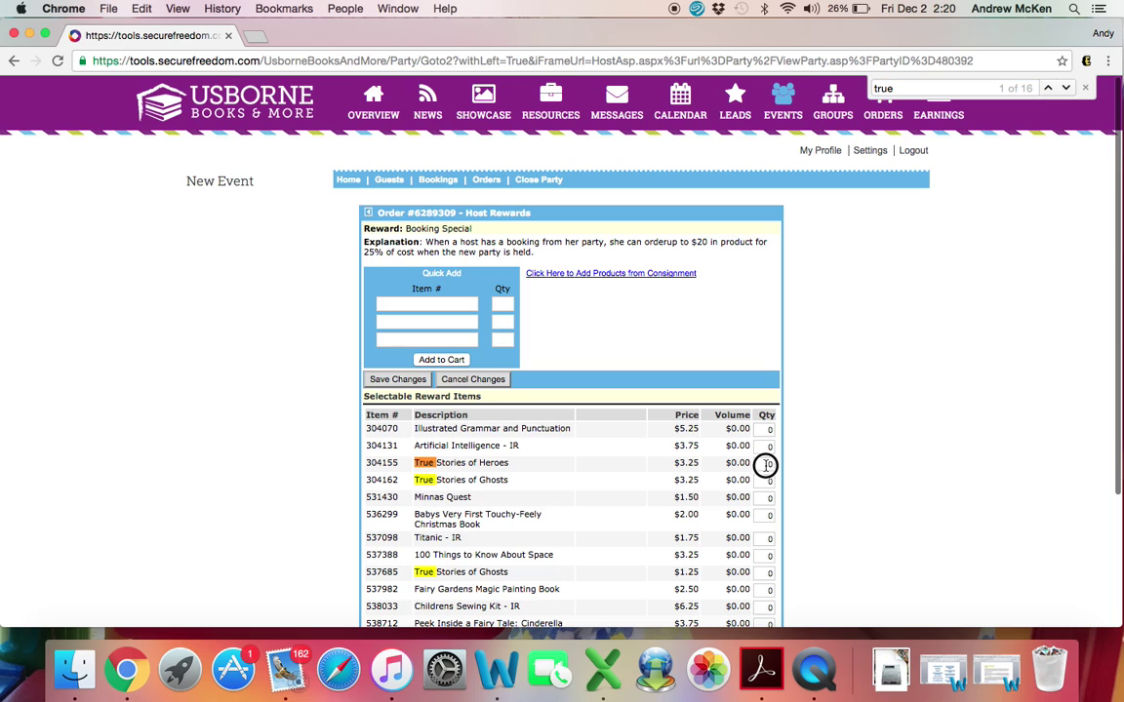
type("1")
Step: Set What Will Danny Do Today? (675123) to quantity 1
key("super+f")
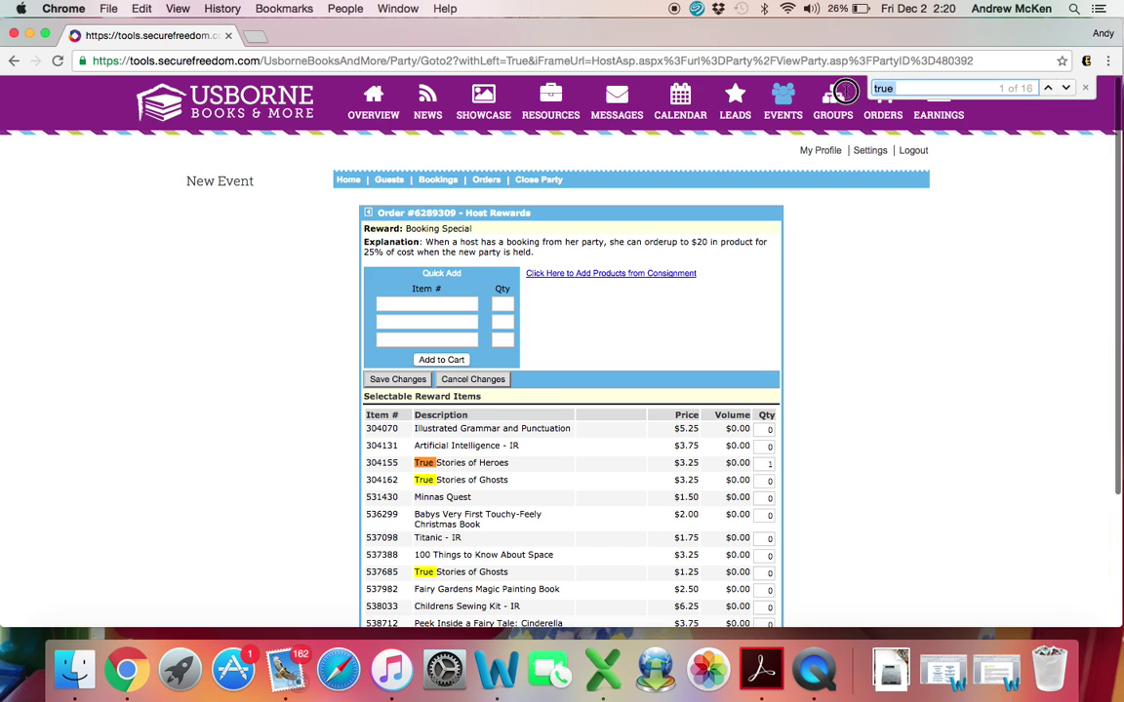
type("what will")
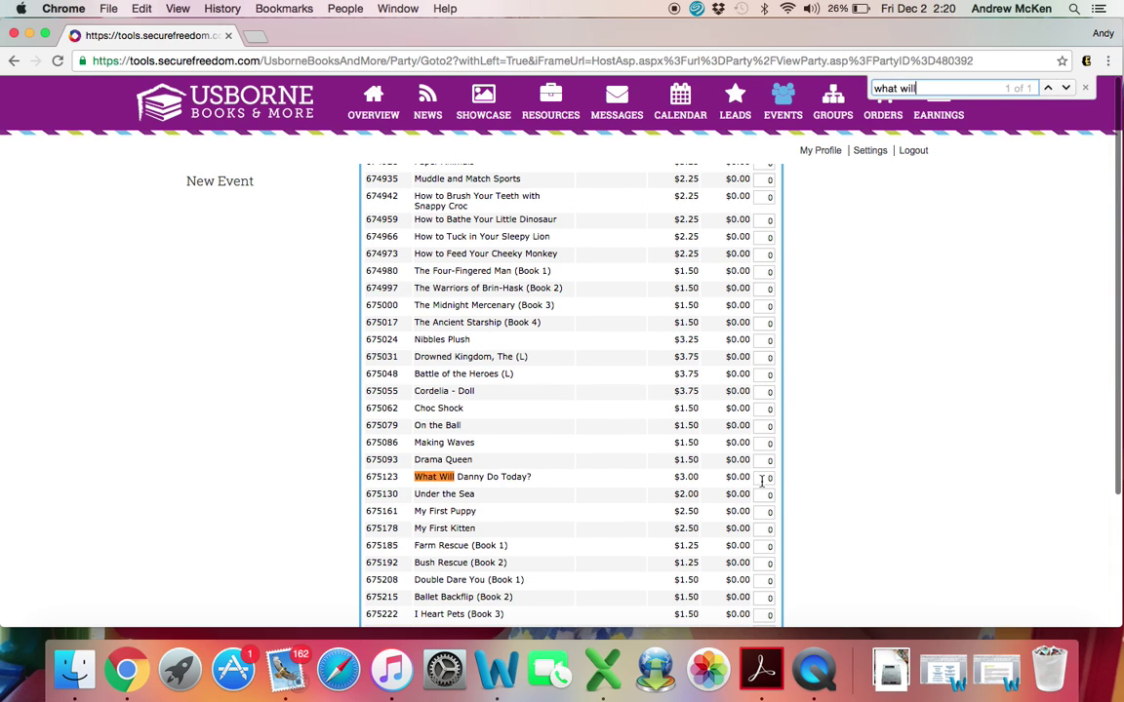
left_click(769, 477)
type("1")
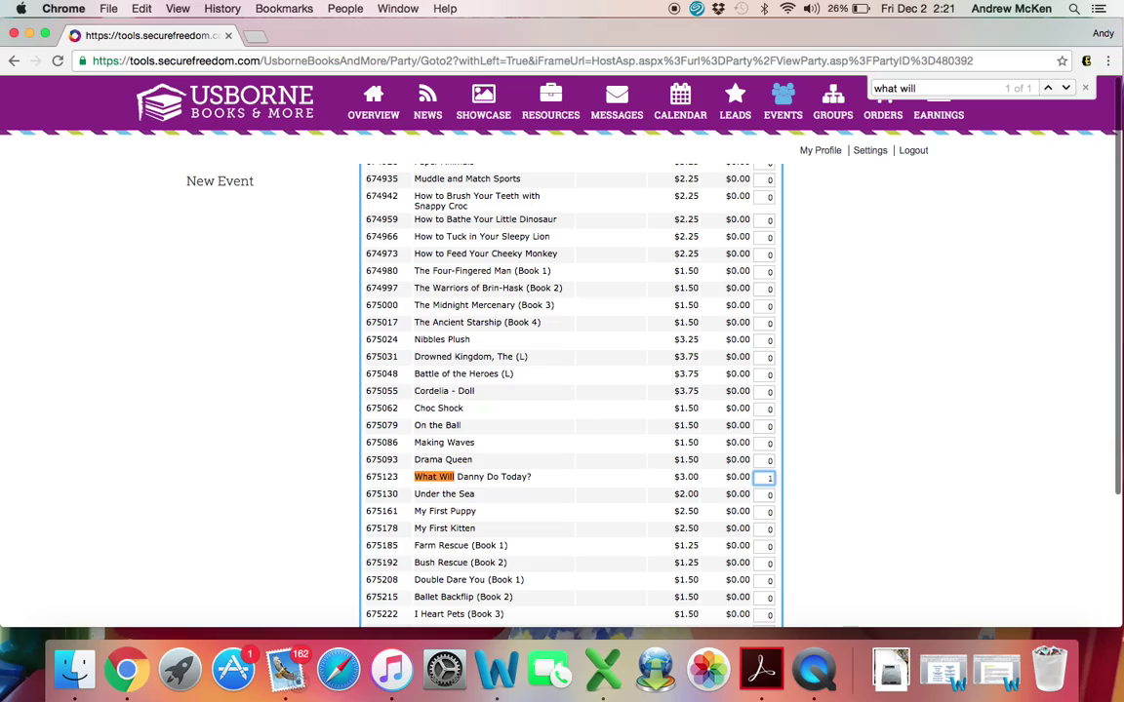
scroll(797, 465, "up", 15)
scroll(798, 465, "up", 20)
scroll(798, 465, "up", 15)
scroll(798, 466, "down", 2)
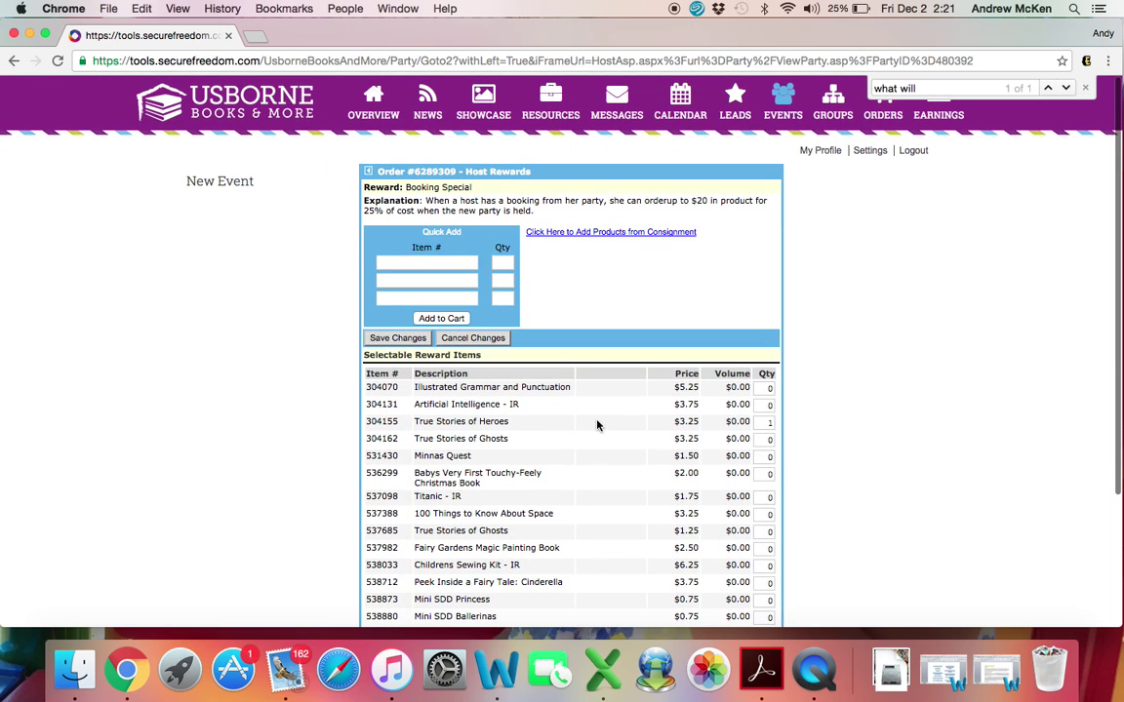
Step: Save the Booking Special book picks to the host order and review it
left_click(402, 338)
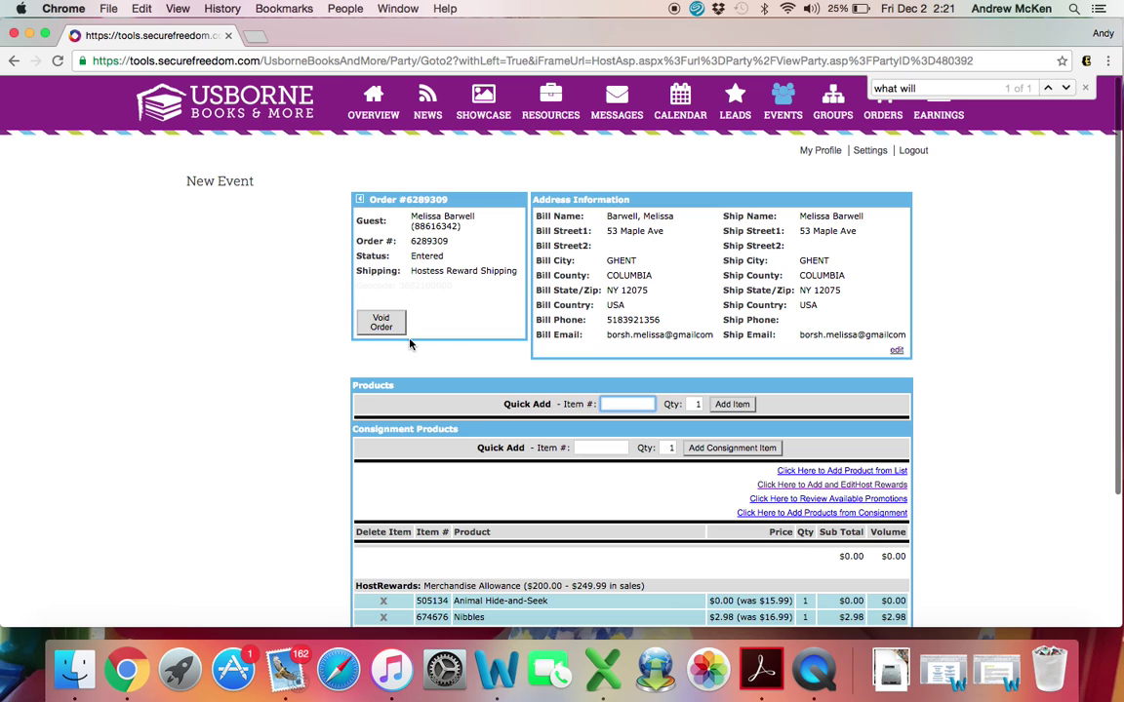
scroll(775, 503, "down", 5)
scroll(774, 503, "down", 1)
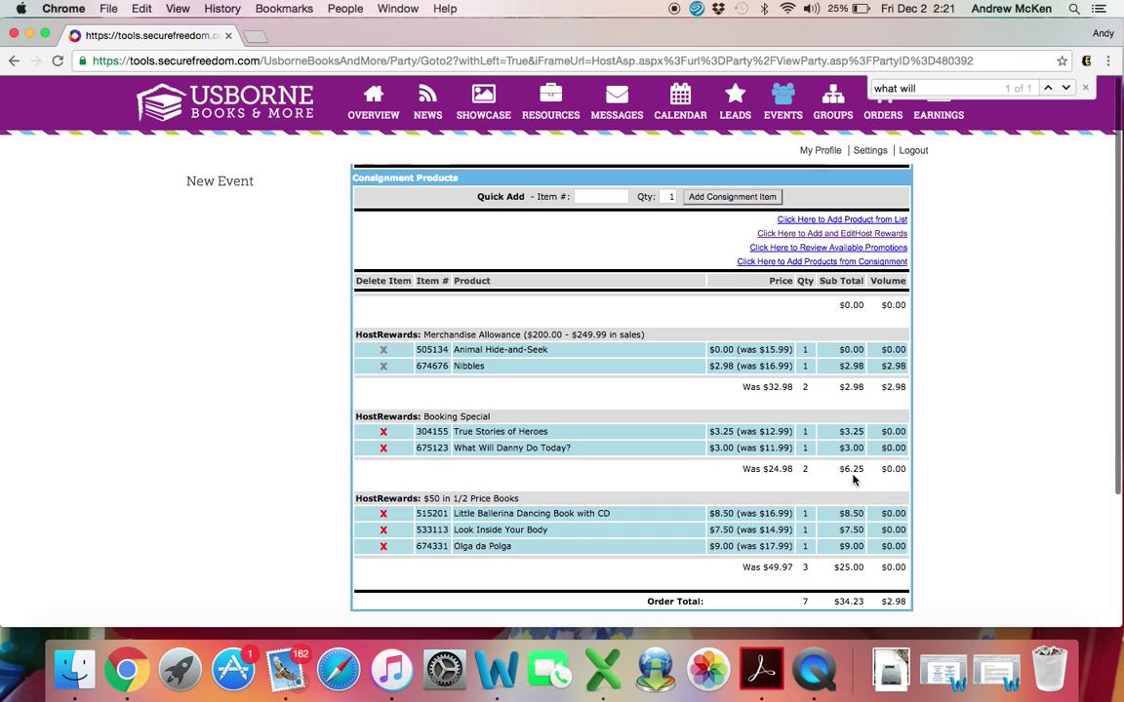
scroll(853, 479, "up", 3)
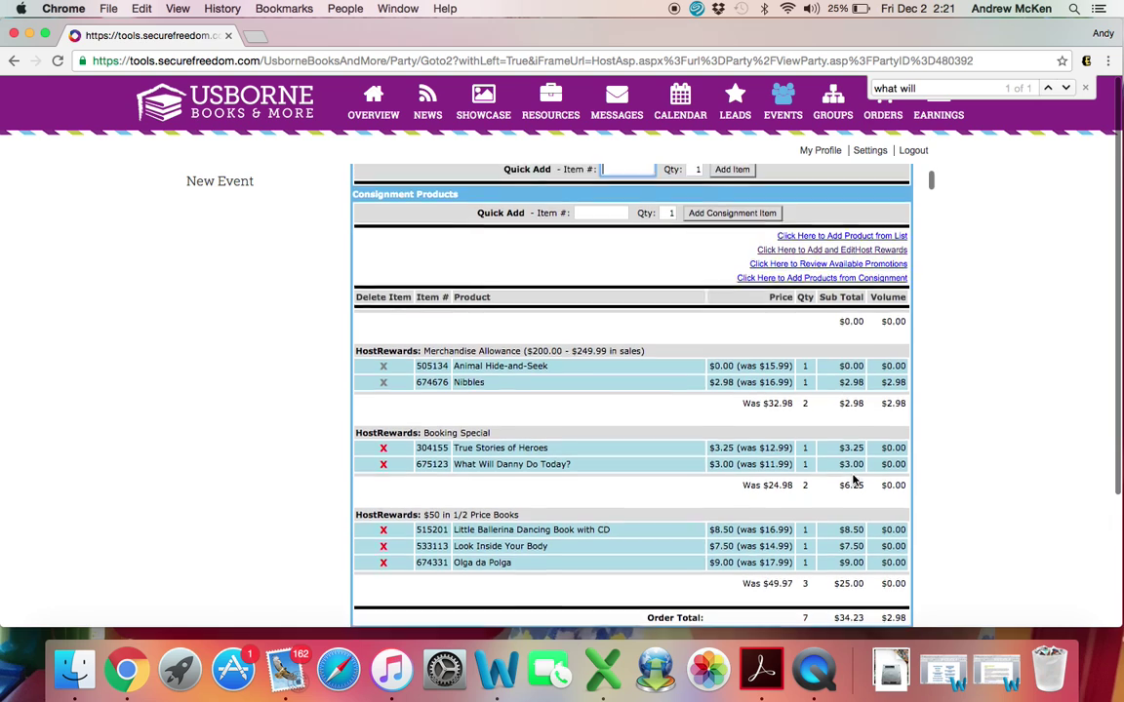
Step: Return to the Host Rewards Earned list for the order
scroll(852, 479, "down", 2)
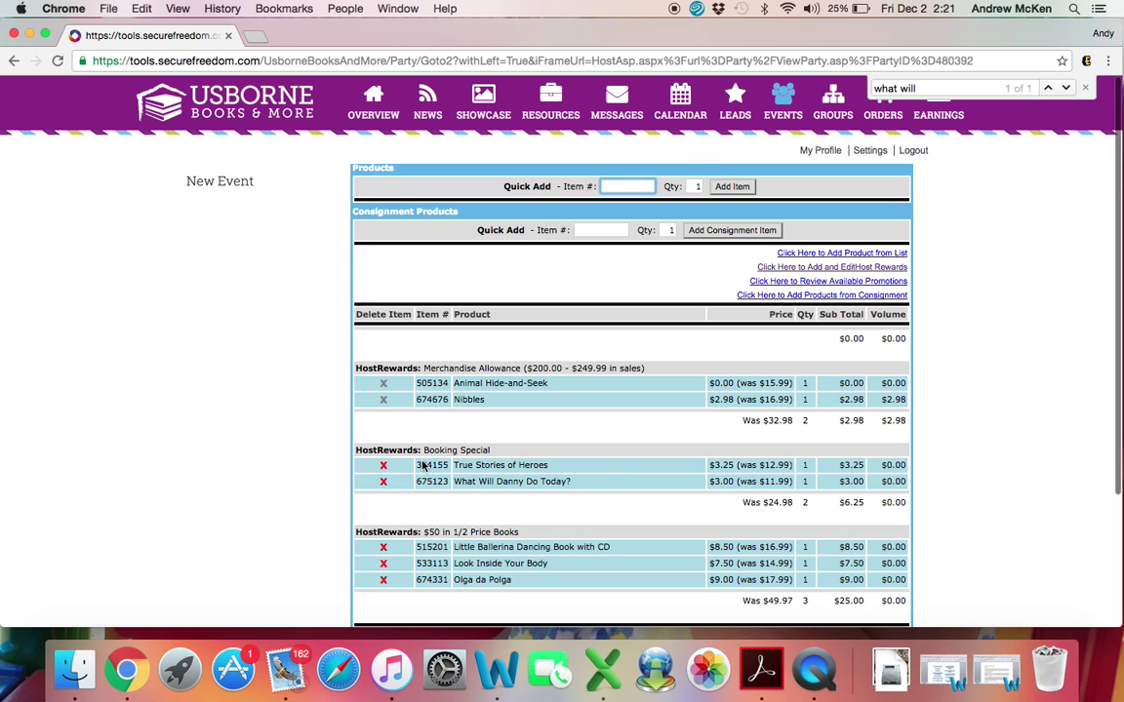
scroll(804, 511, "down", 1)
scroll(804, 511, "down", 3)
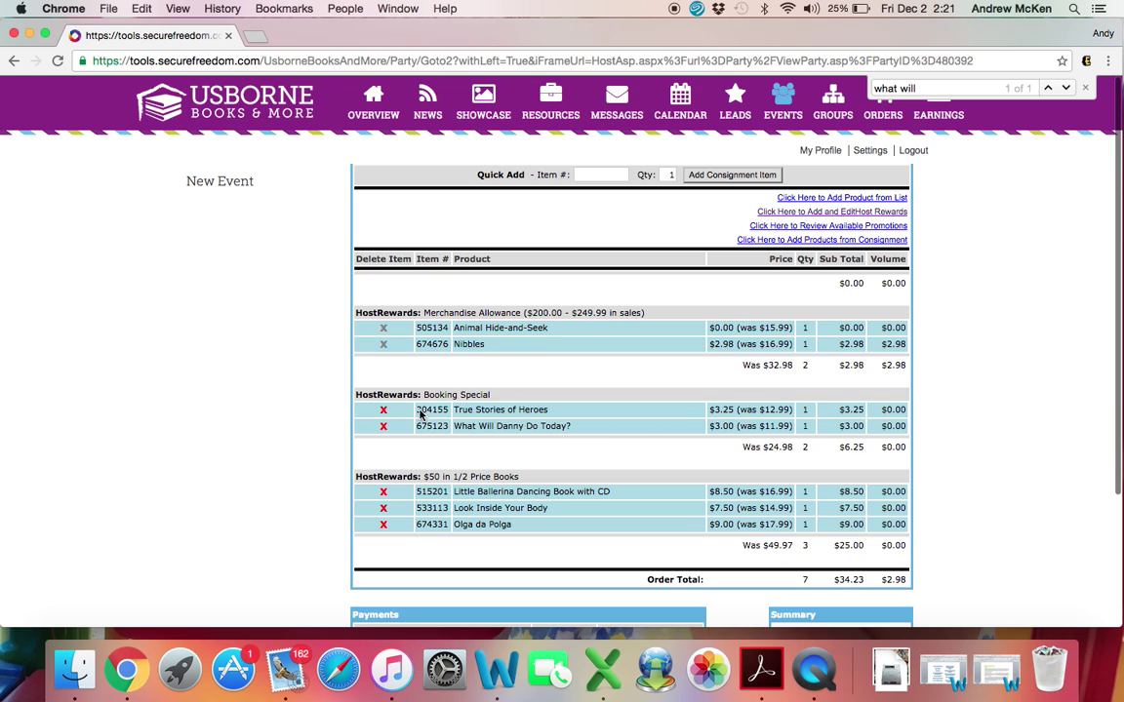
scroll(632, 429, "up", 3)
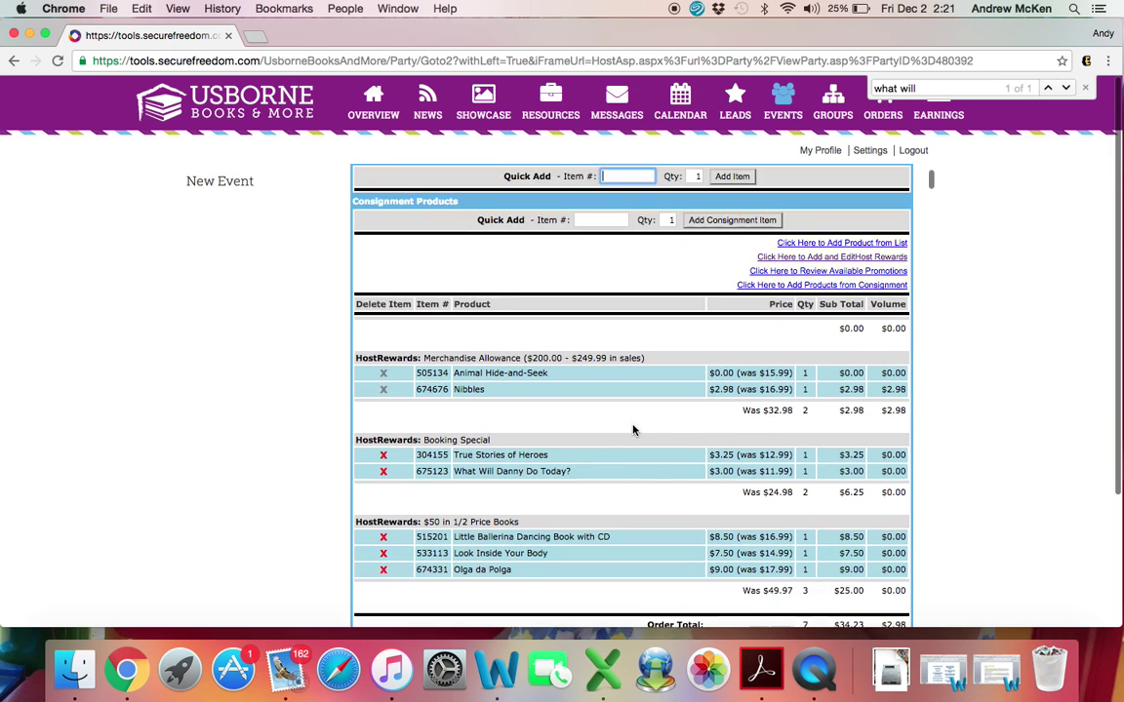
left_click(835, 268)
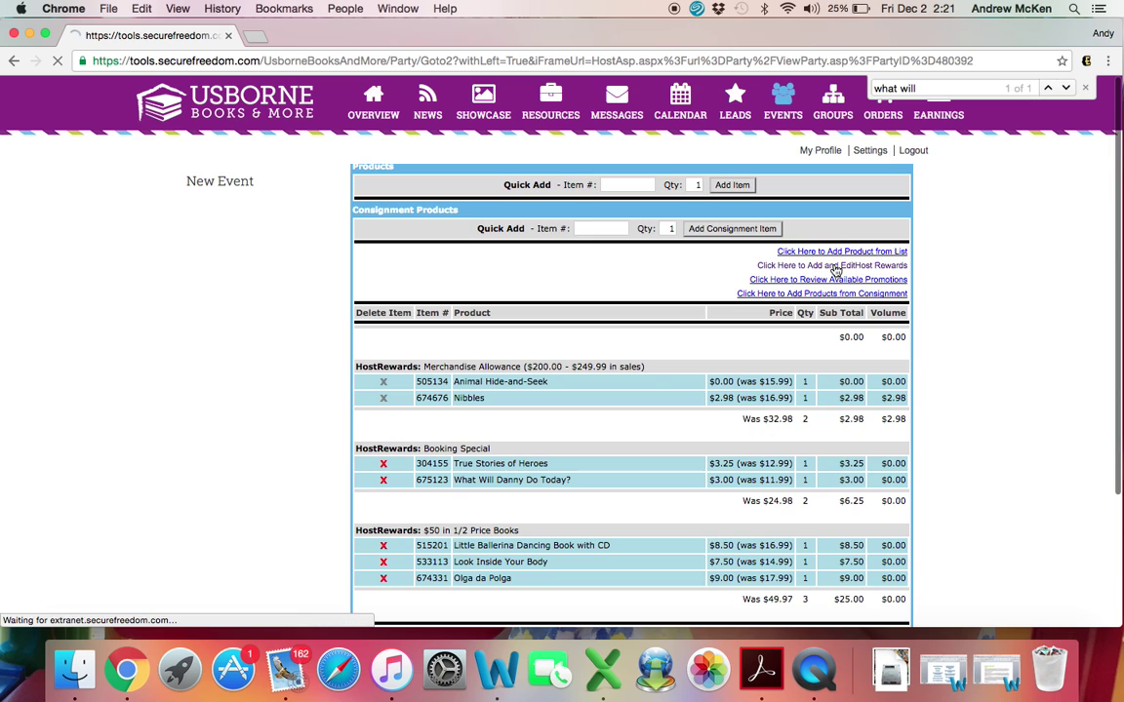
scroll(562, 415, "up", 5)
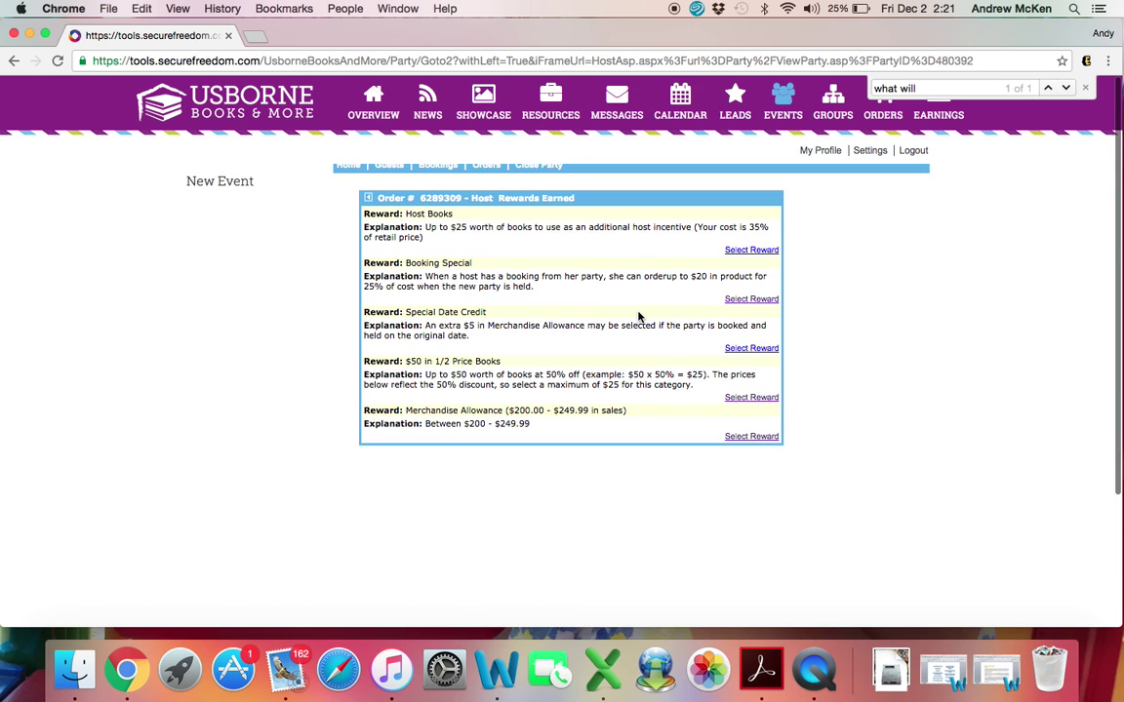
Step: Find the third 'true stories of heroes' match in the Booking Special item choices
left_click(754, 300)
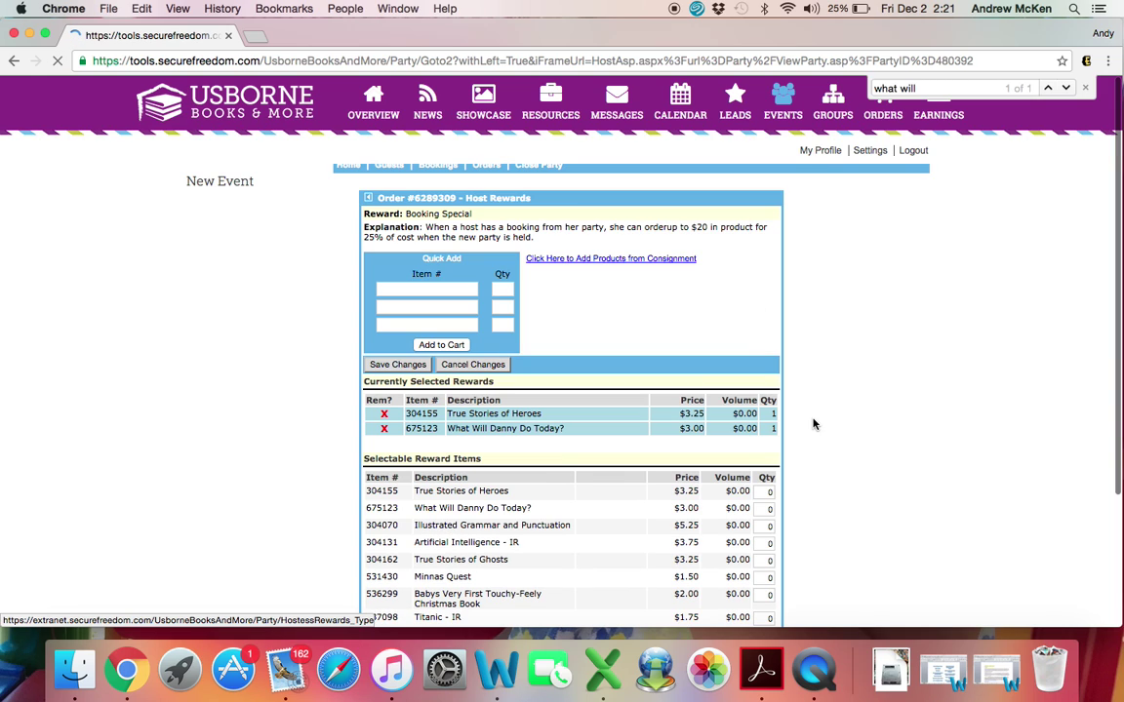
key("super+f")
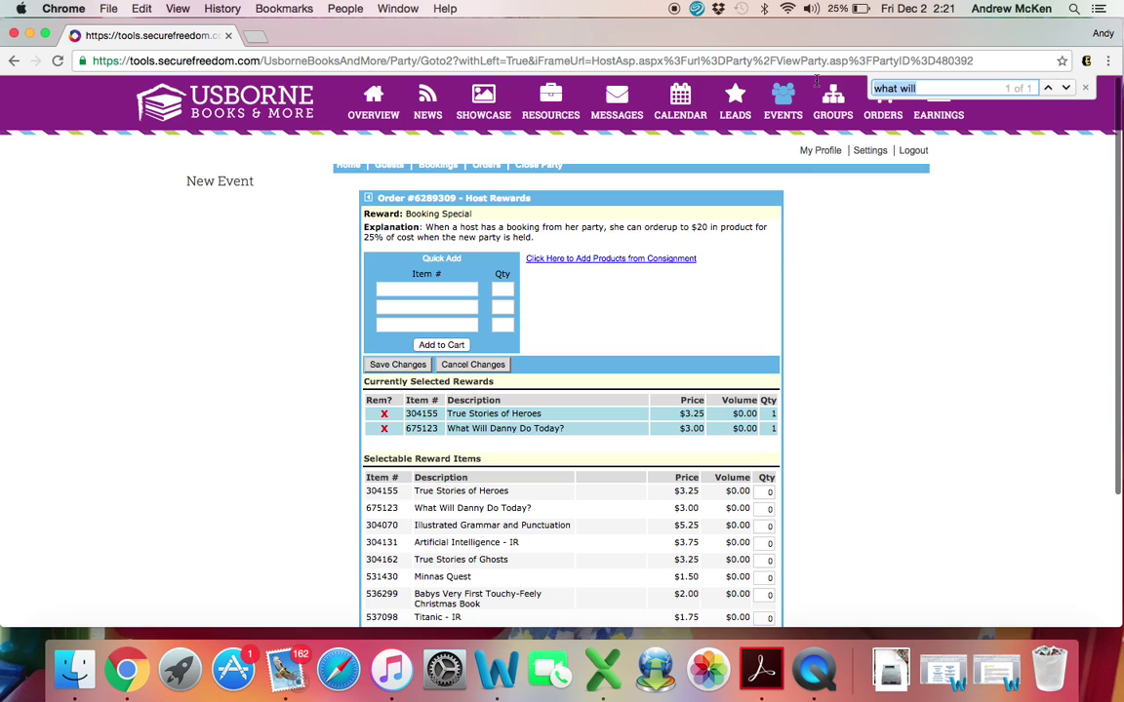
type("true s")
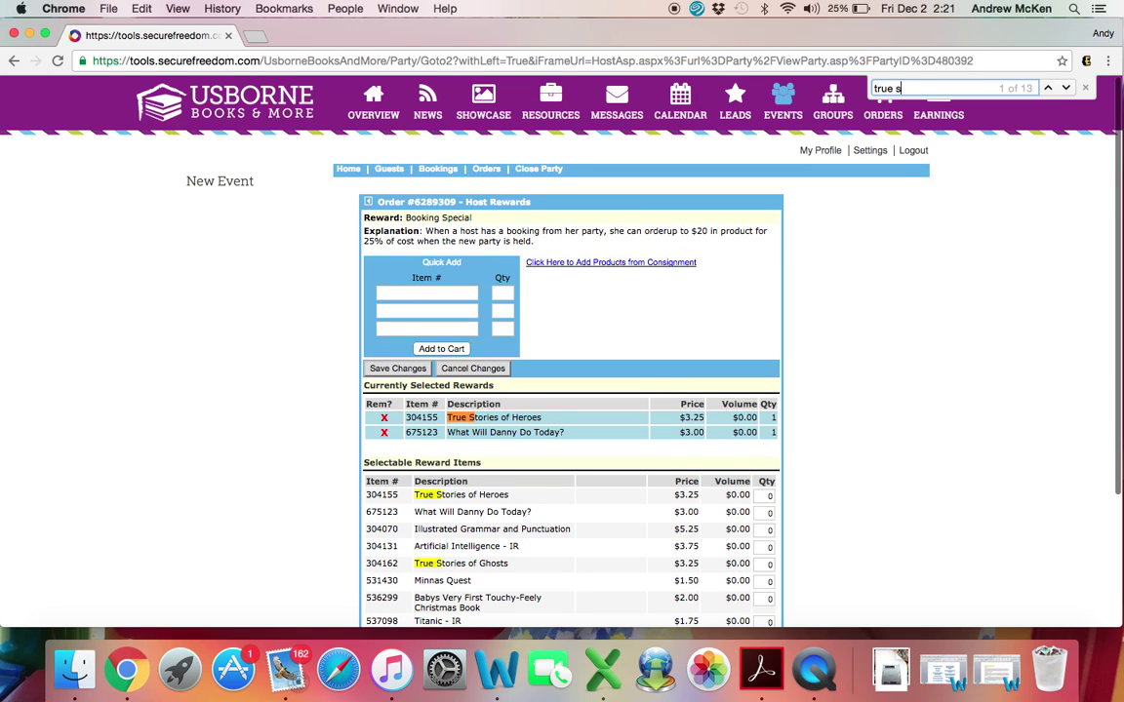
type("tories")
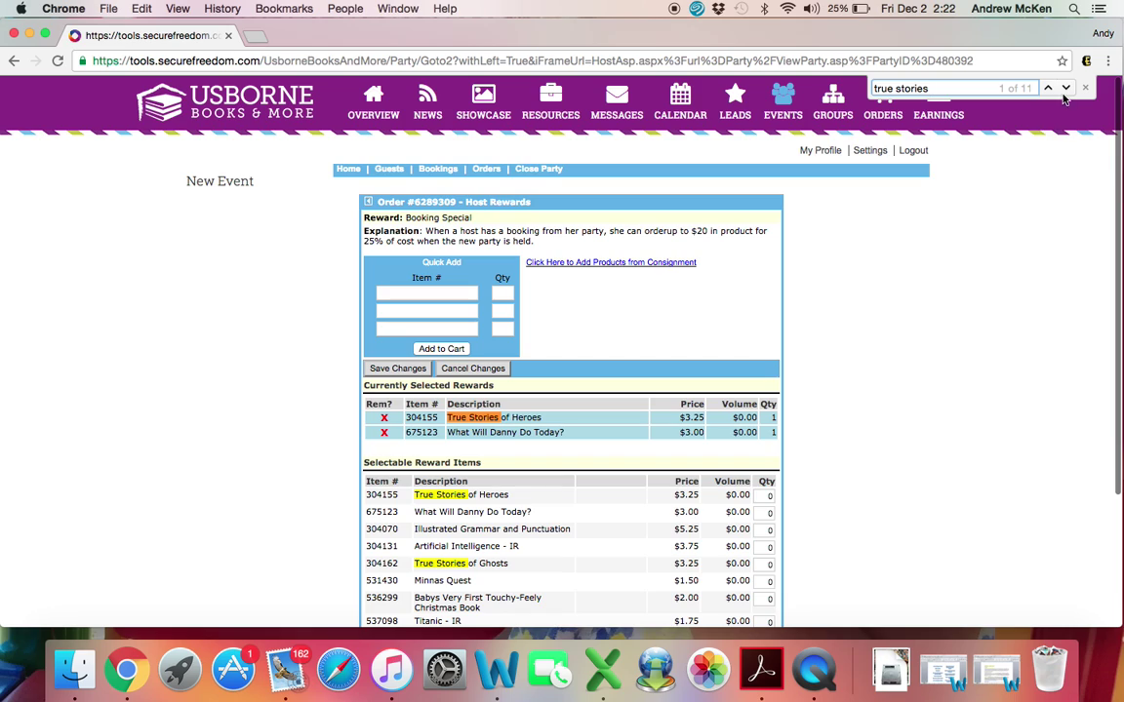
type(" of heros")
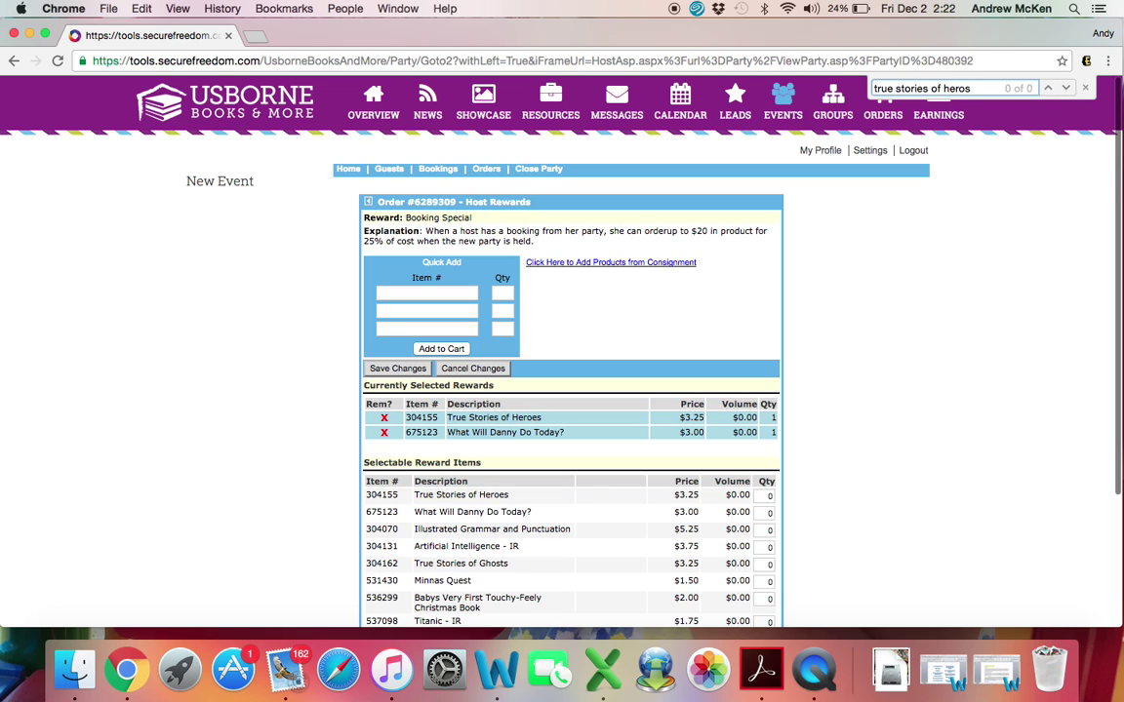
key("BackSpace")
type("es")
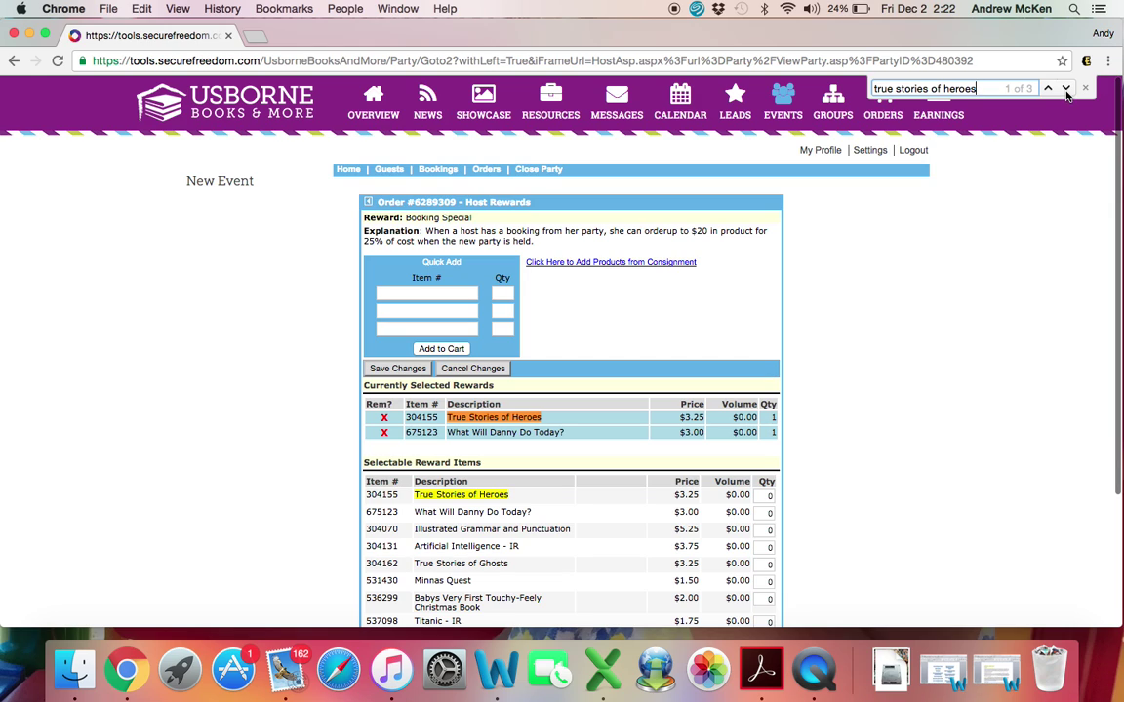
left_click(1066, 89)
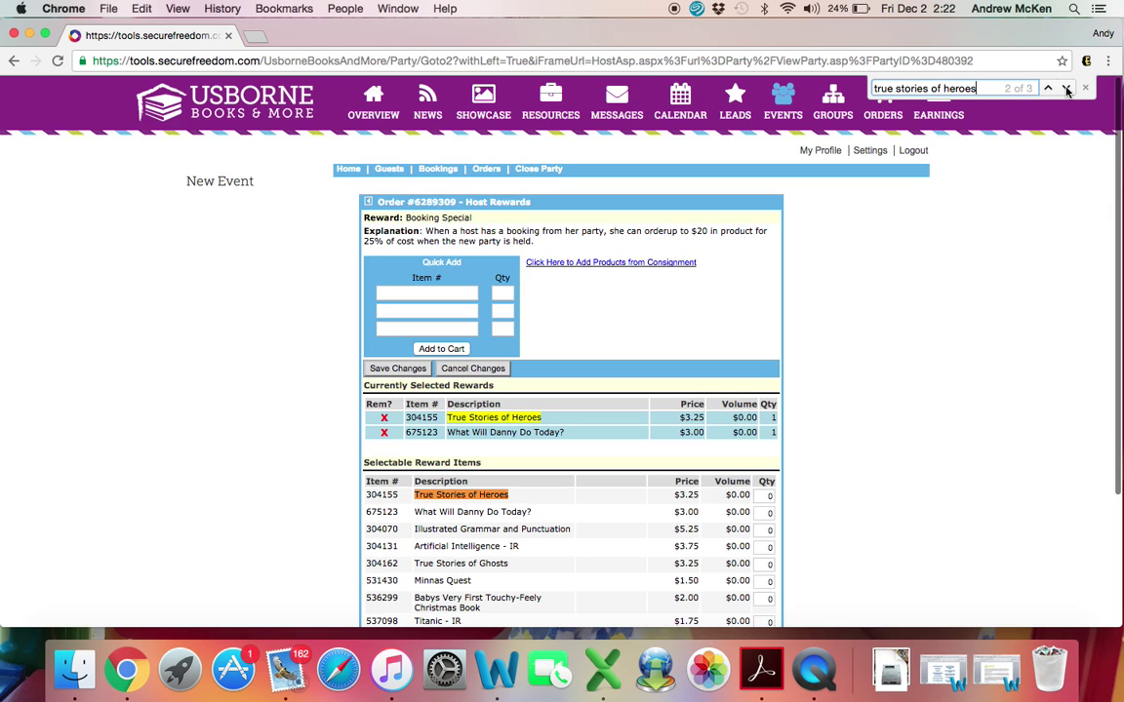
left_click(1066, 89)
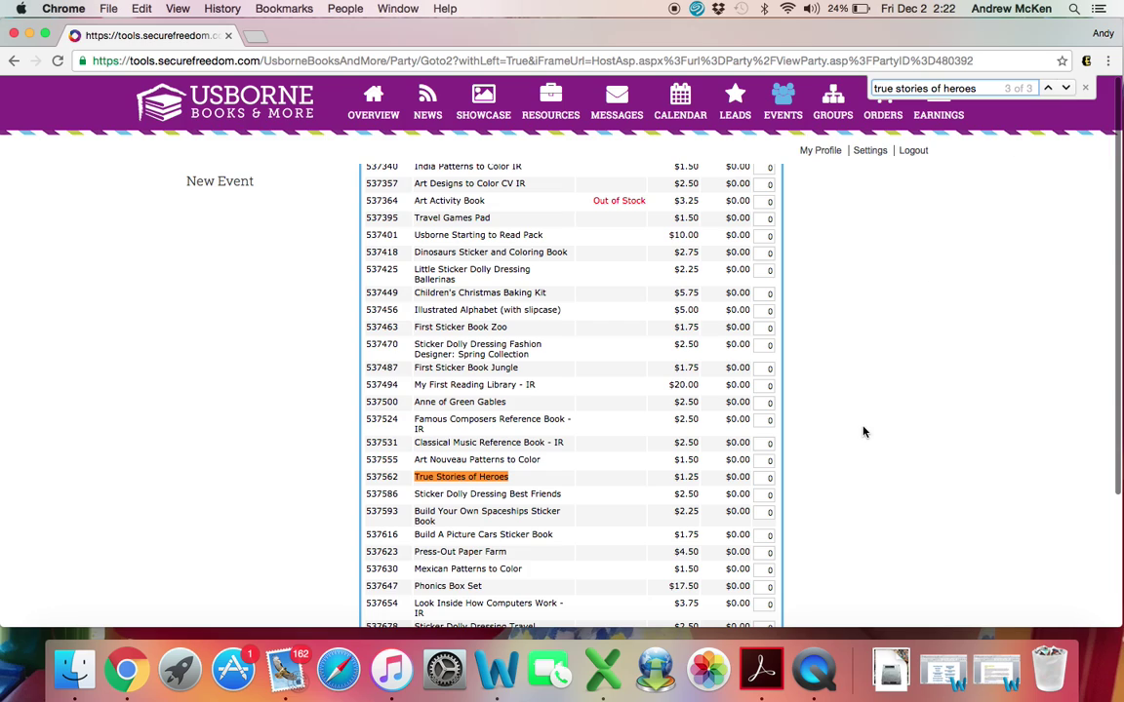
Step: Enter quantity 1 for the $1.25 True Stories of Heroes (537562)
left_click(776, 479)
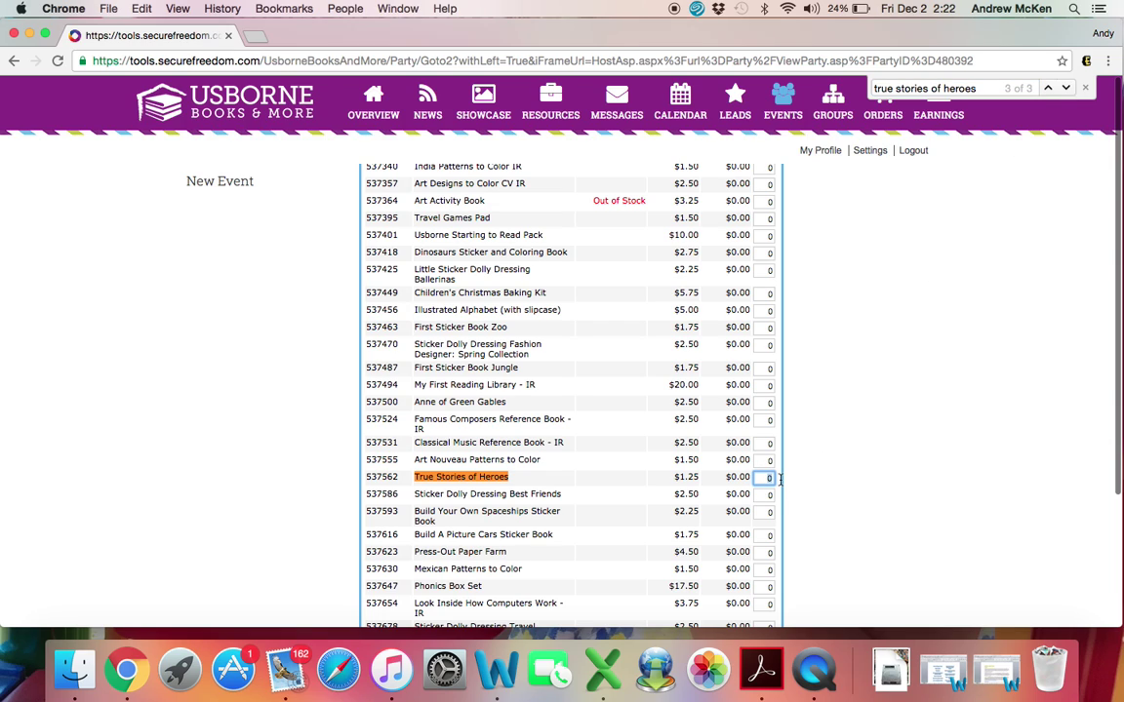
type("1")
scroll(800, 450, "up", 10)
scroll(800, 451, "up", 10)
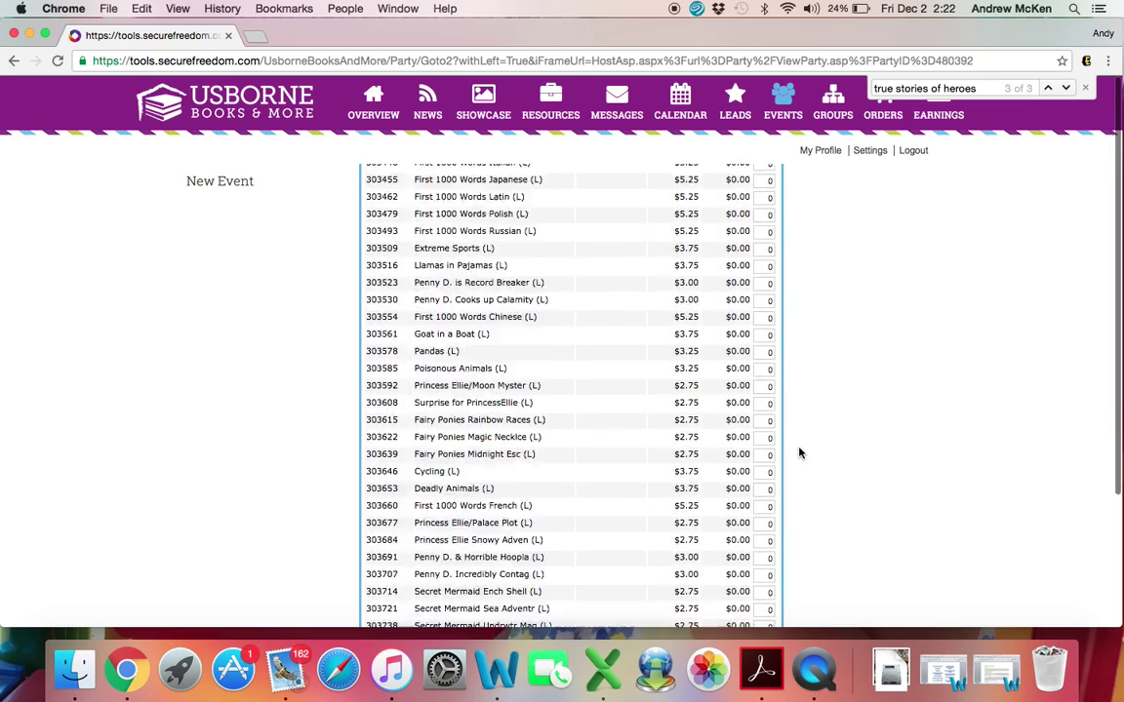
scroll(800, 451, "down", 2)
scroll(800, 452, "down", 1)
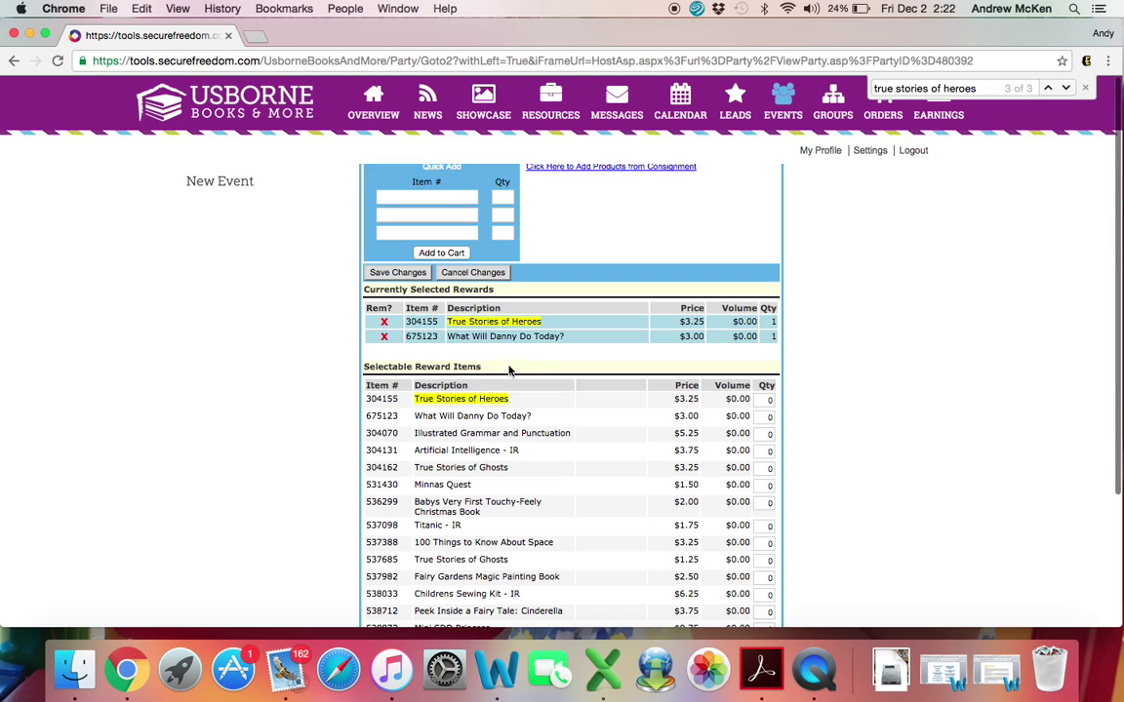
Step: Save the $1.25 True Stories of Heroes as a Booking Special book, then reopen the host rewards list
left_click(417, 276)
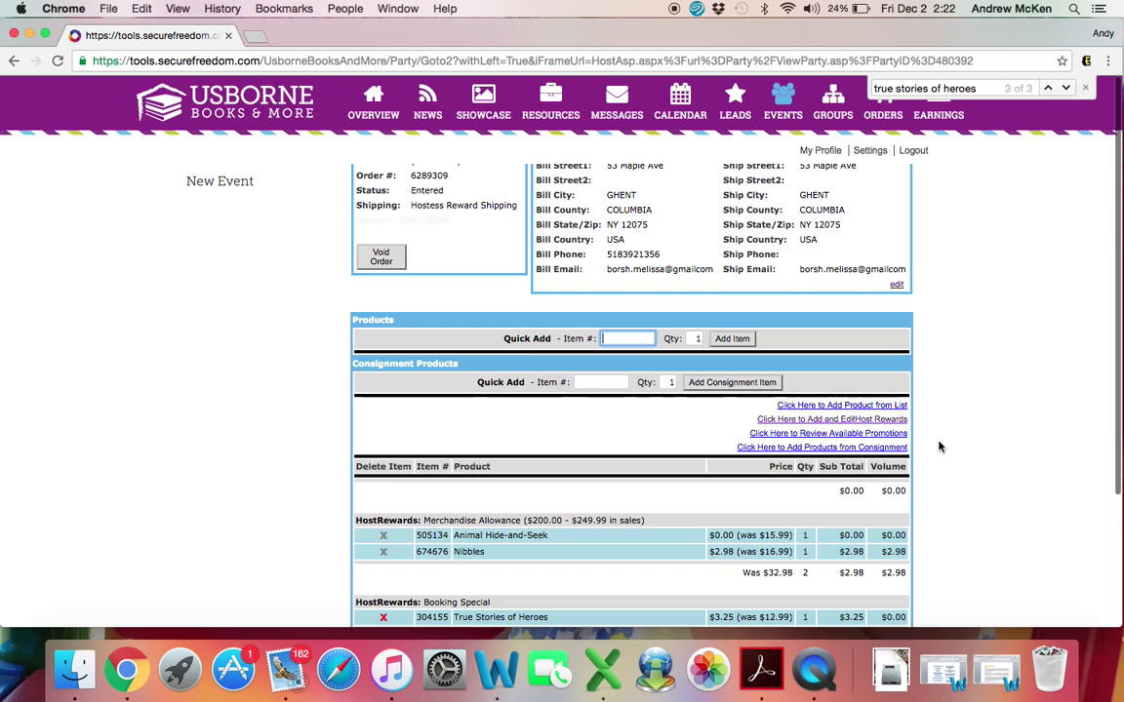
scroll(939, 446, "down", 5)
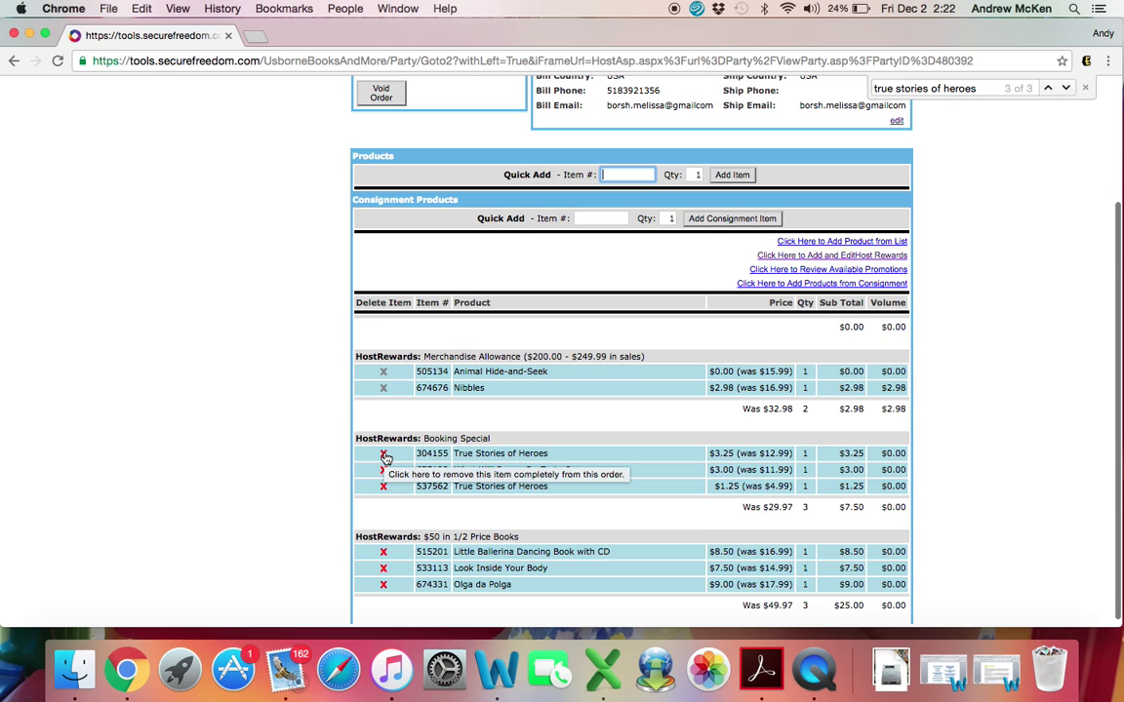
left_click(786, 258)
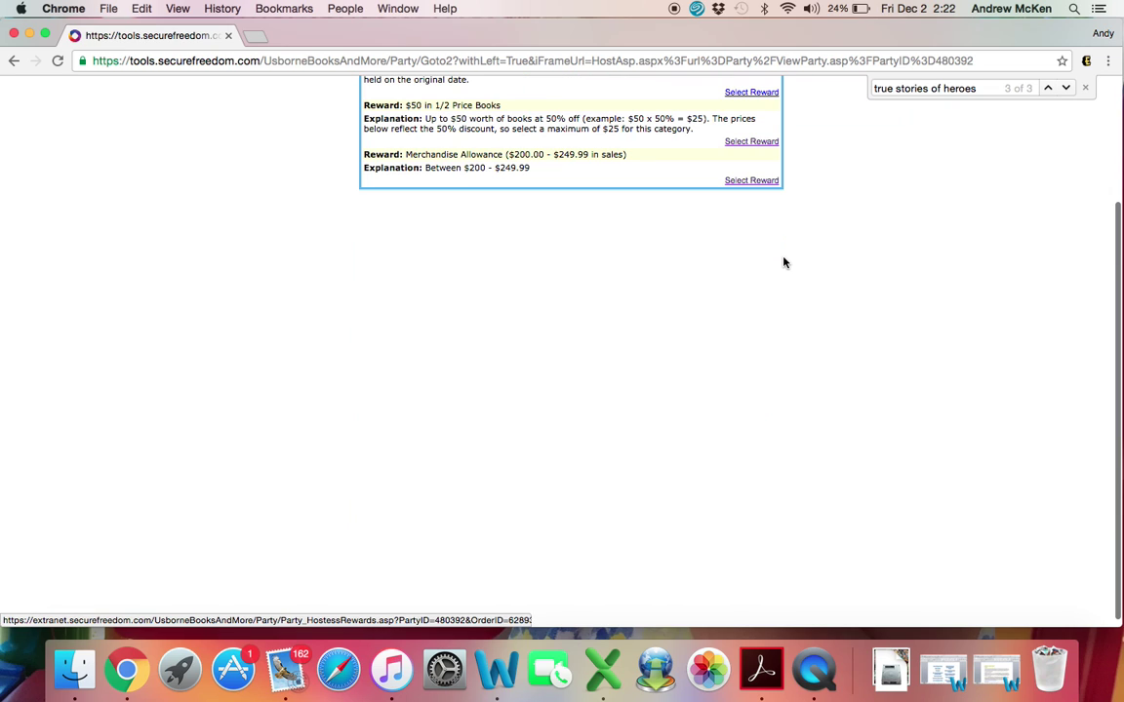
Step: Remove the $3.25 True Stories of Heroes (304155) from the Booking Special selections
left_click(749, 257)
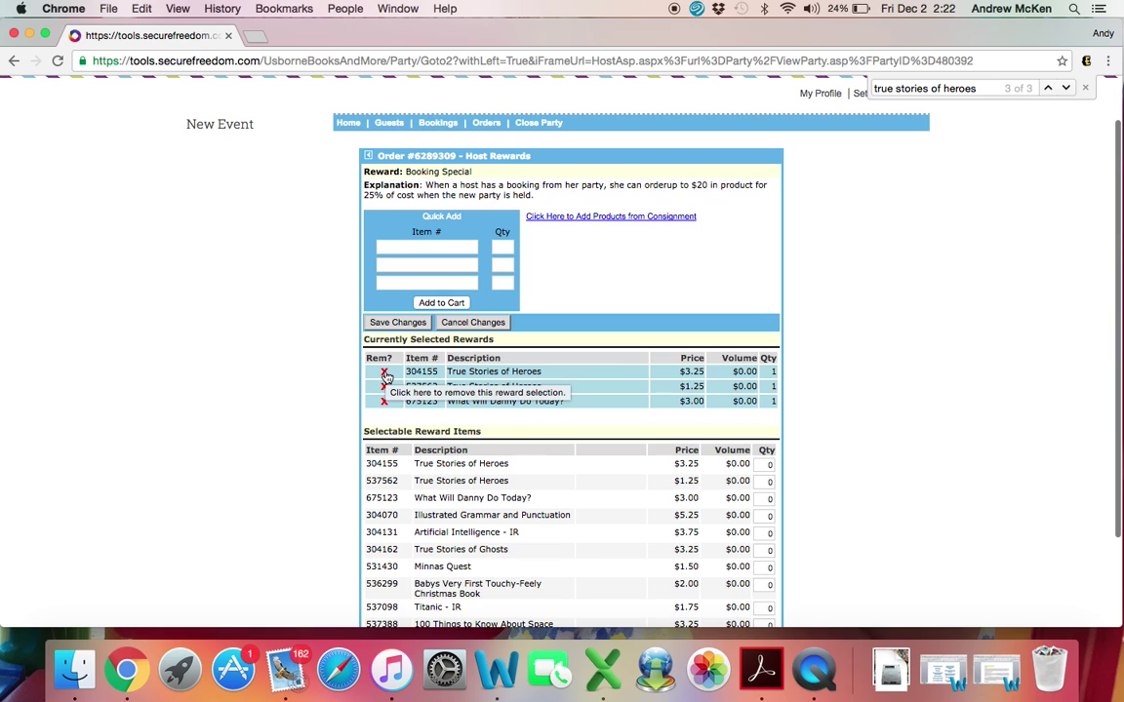
left_click(385, 374)
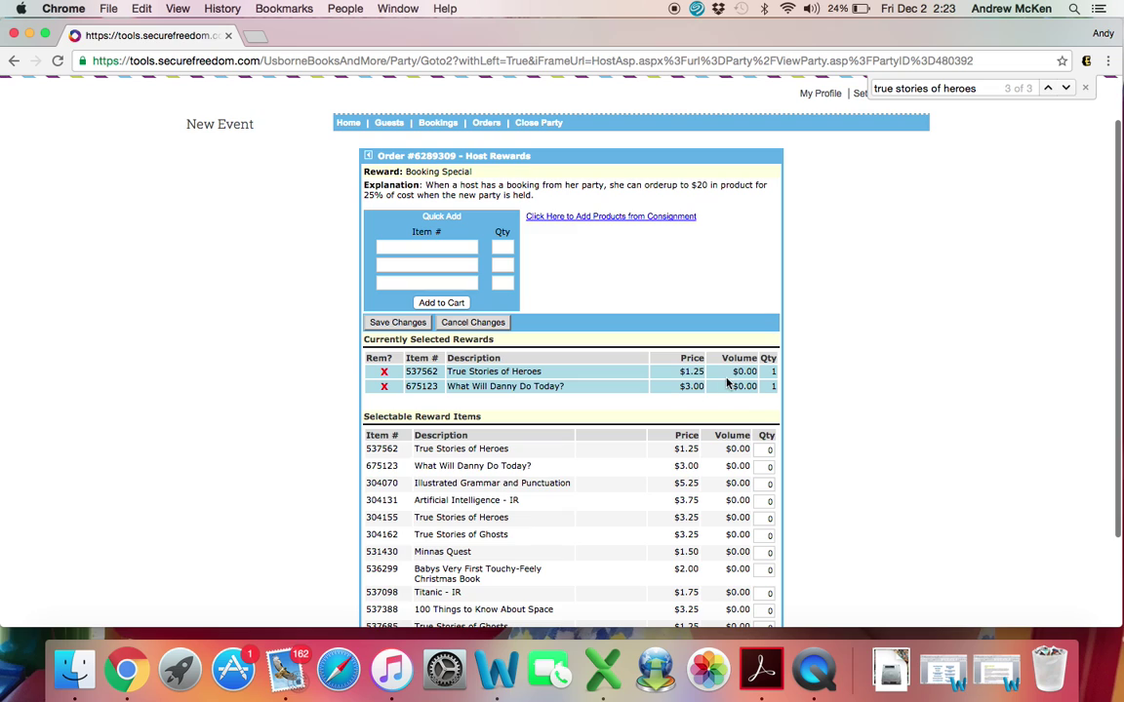
scroll(744, 389, "up", 1)
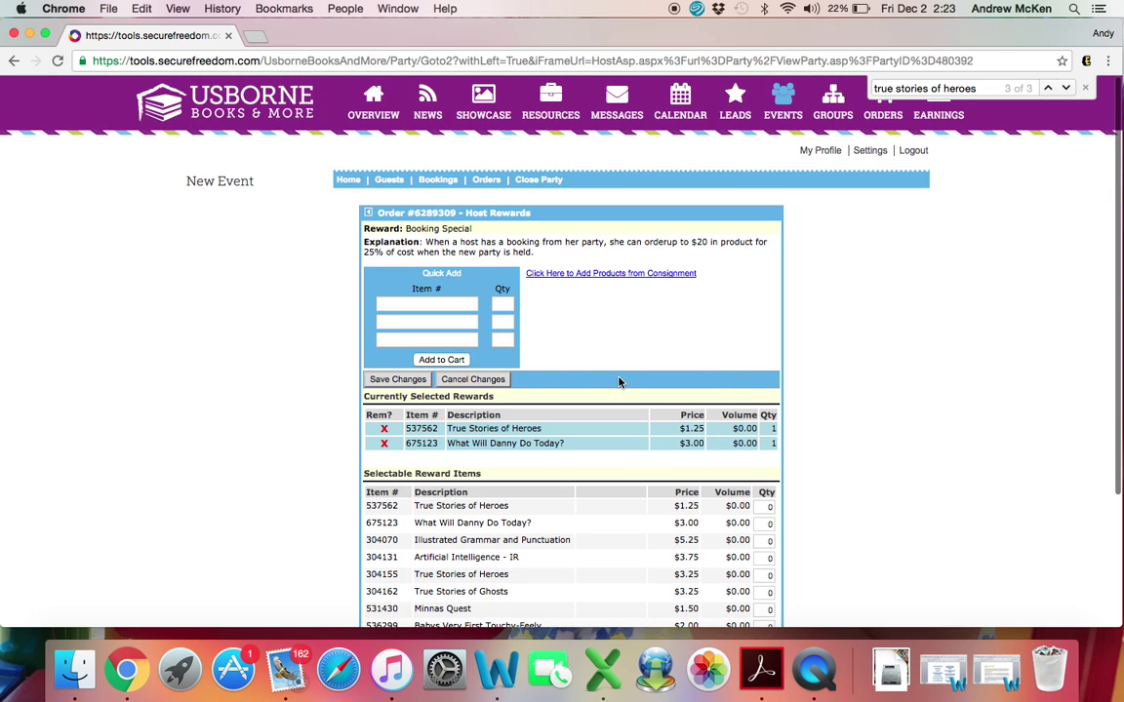
Step: Save the reward changes and confirm seven reward books with a $32.23 order total
left_click(403, 382)
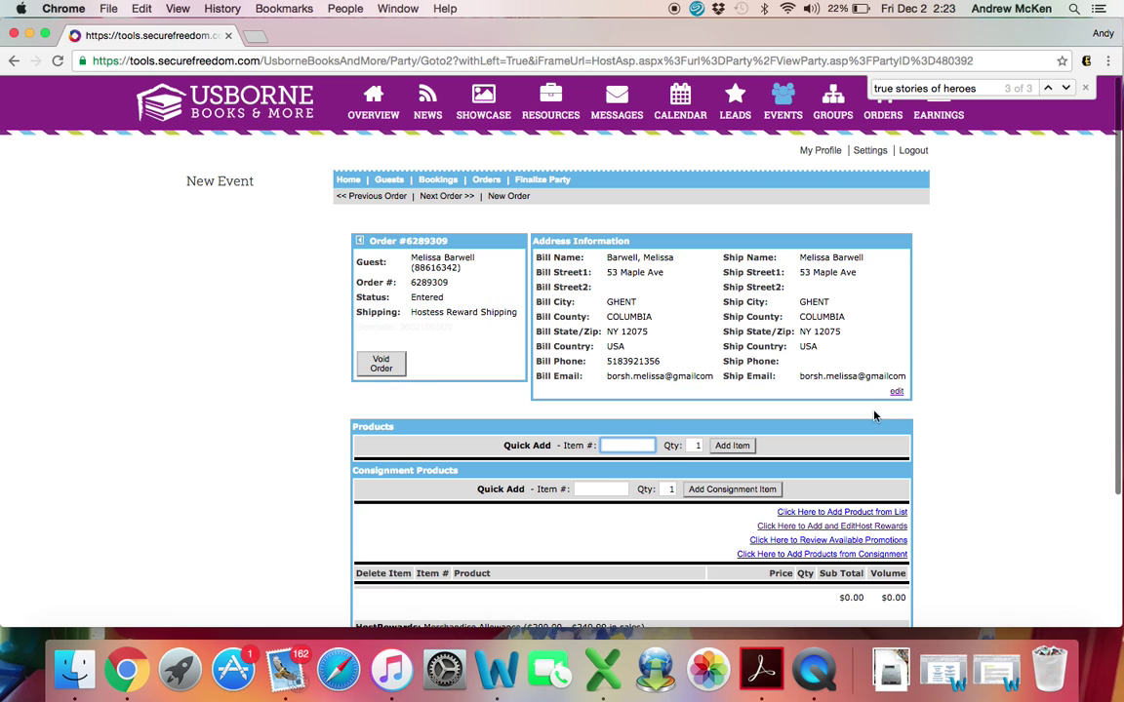
scroll(947, 482, "down", 8)
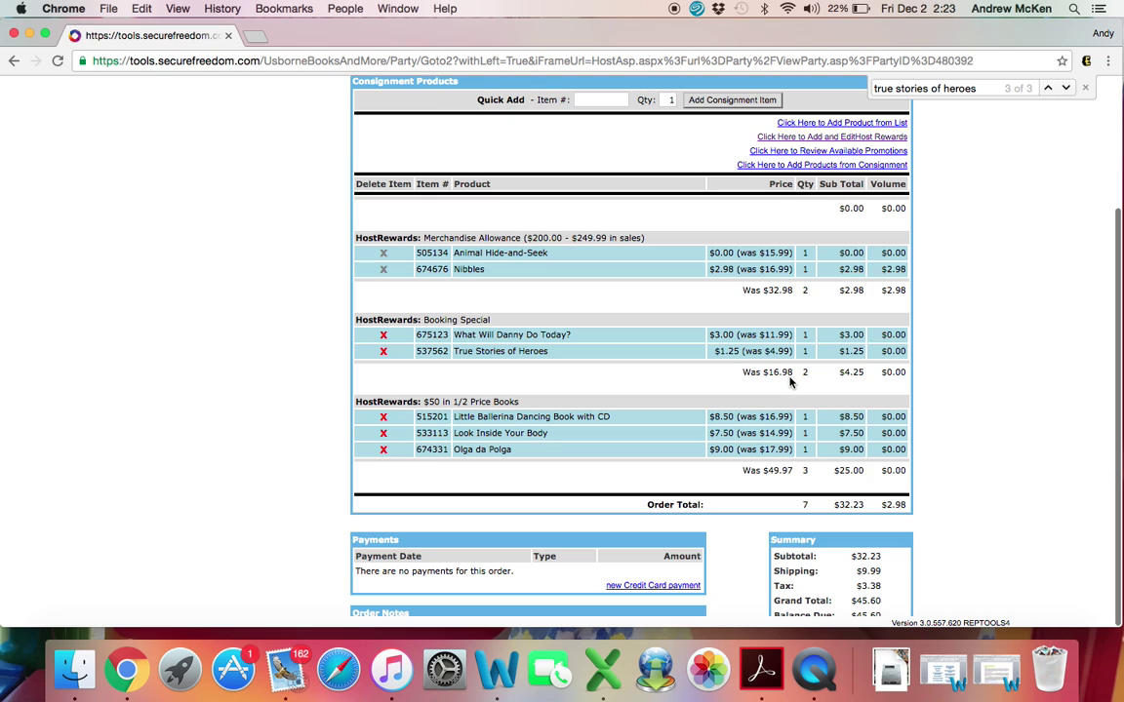
scroll(791, 383, "up", 2)
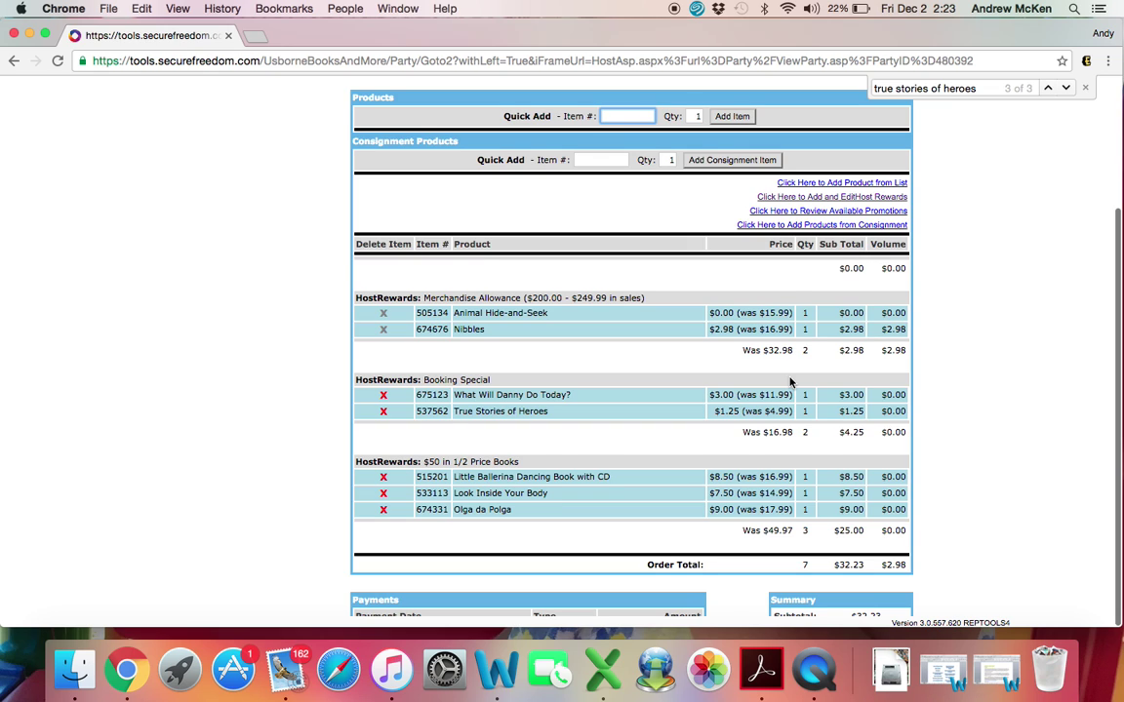
scroll(790, 382, "up", 1)
scroll(791, 382, "up", 1)
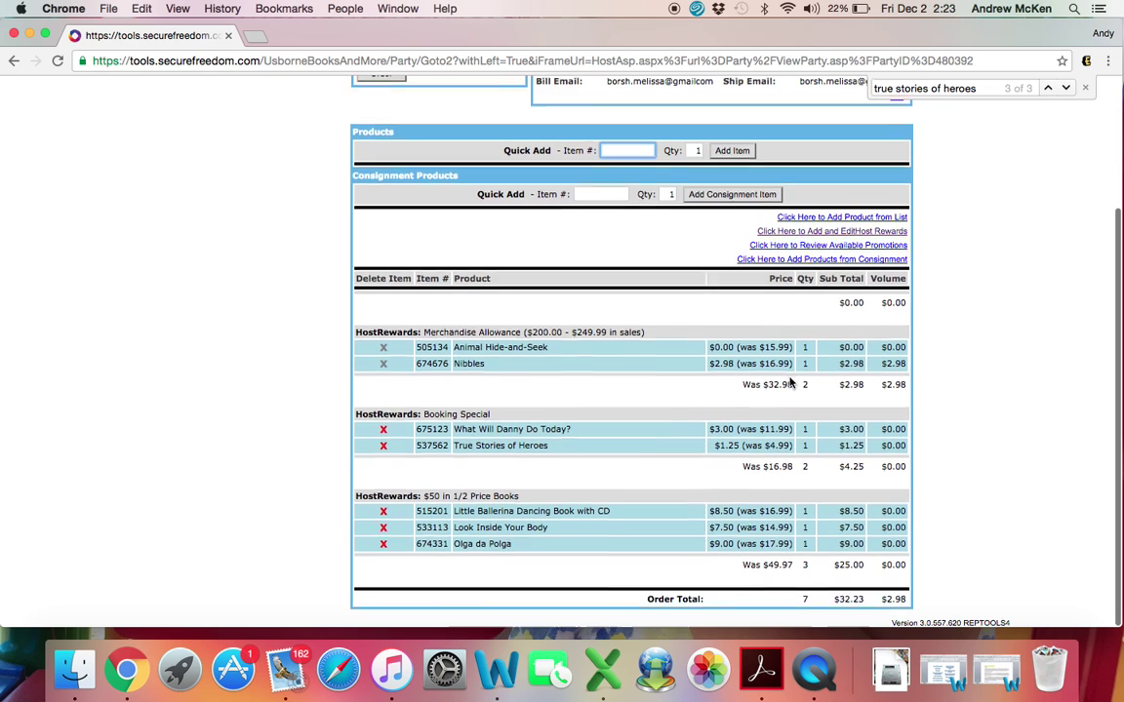
Step: Save Big Keyboard Book - IR ($8.75) at quantity 1 as the Host Books reward
left_click(799, 236)
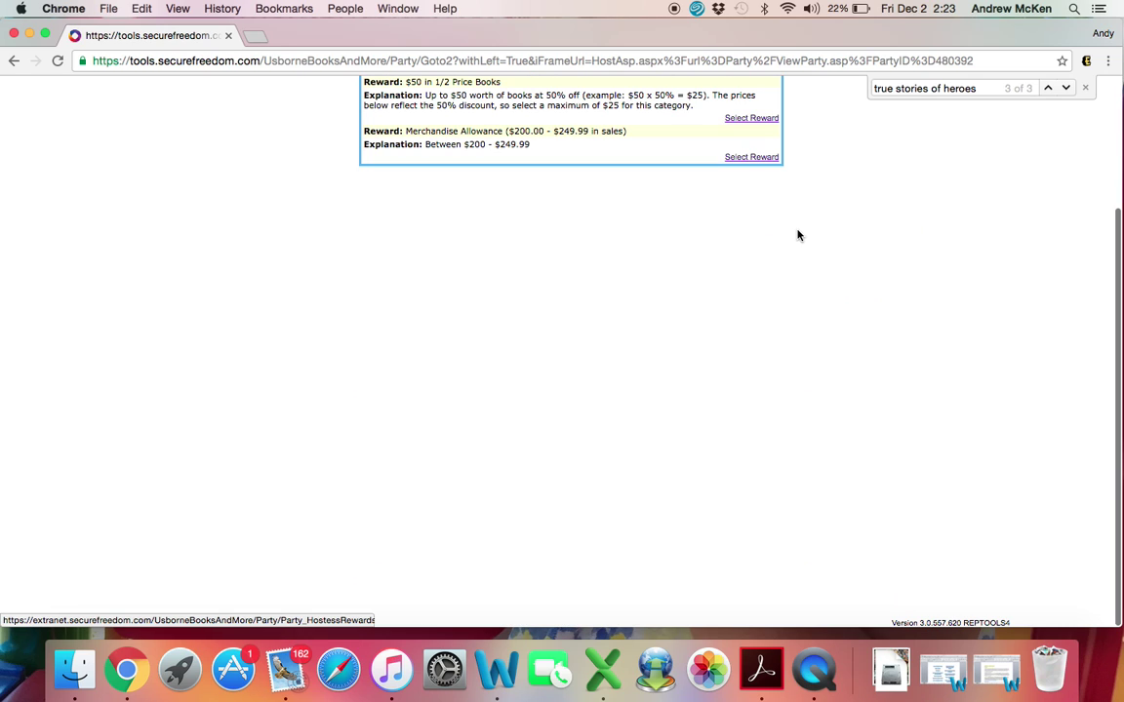
scroll(797, 236, "up", 5)
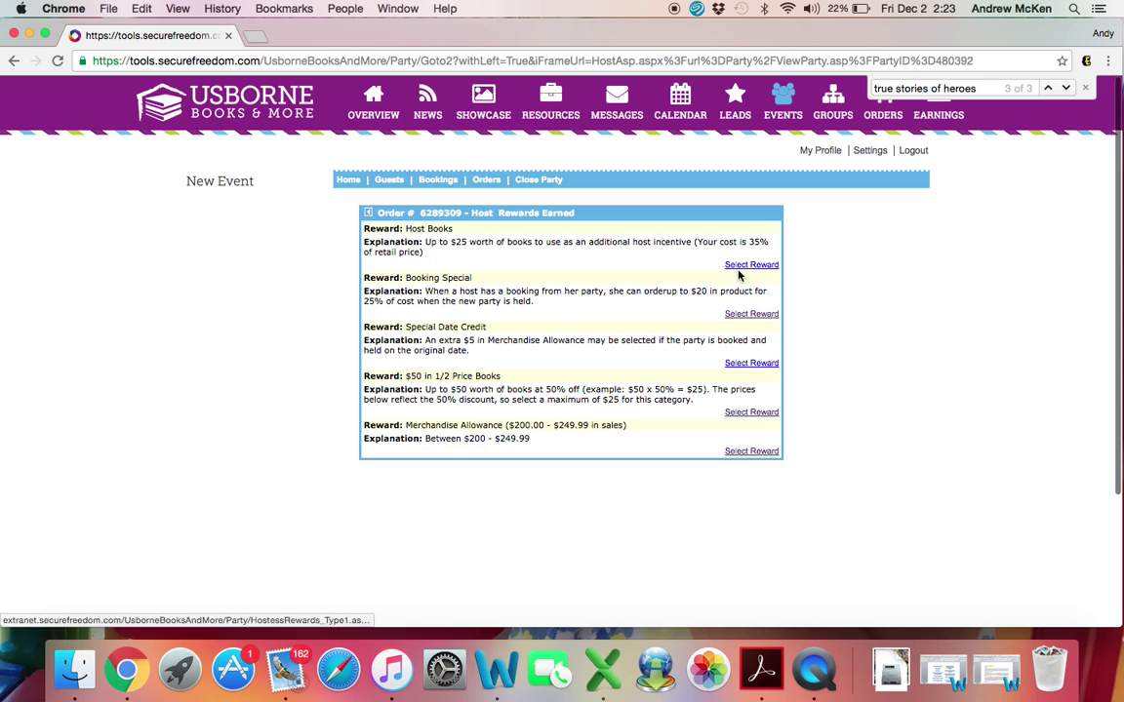
left_click(743, 266)
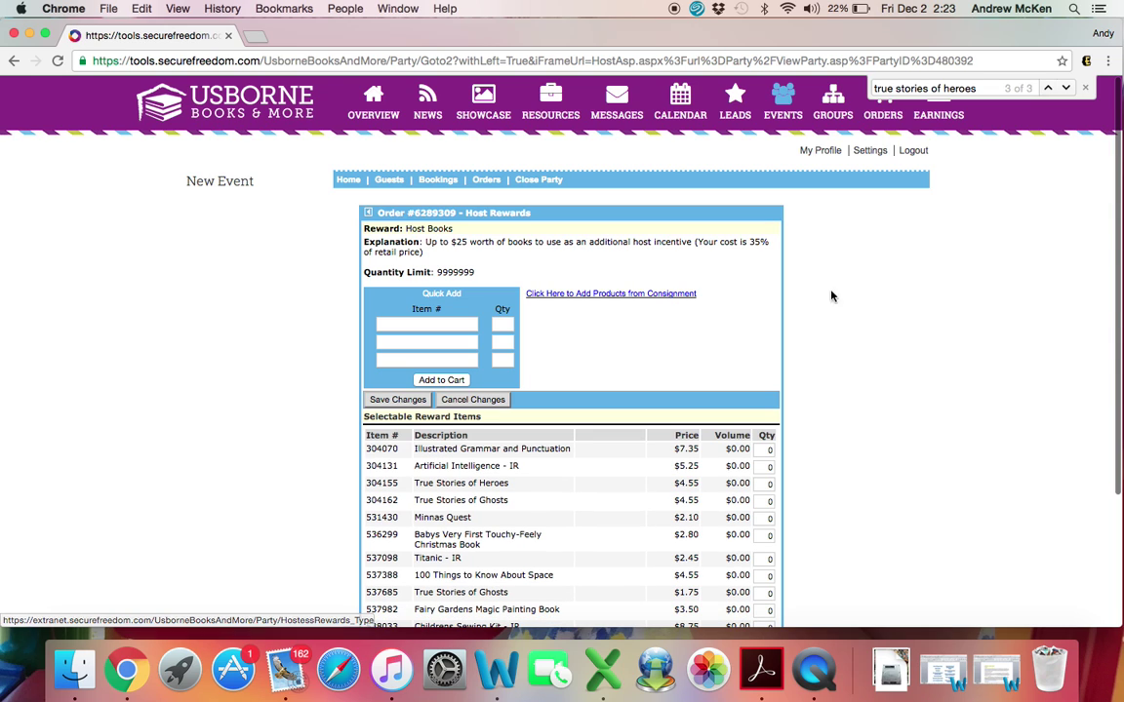
scroll(802, 308, "down", 2)
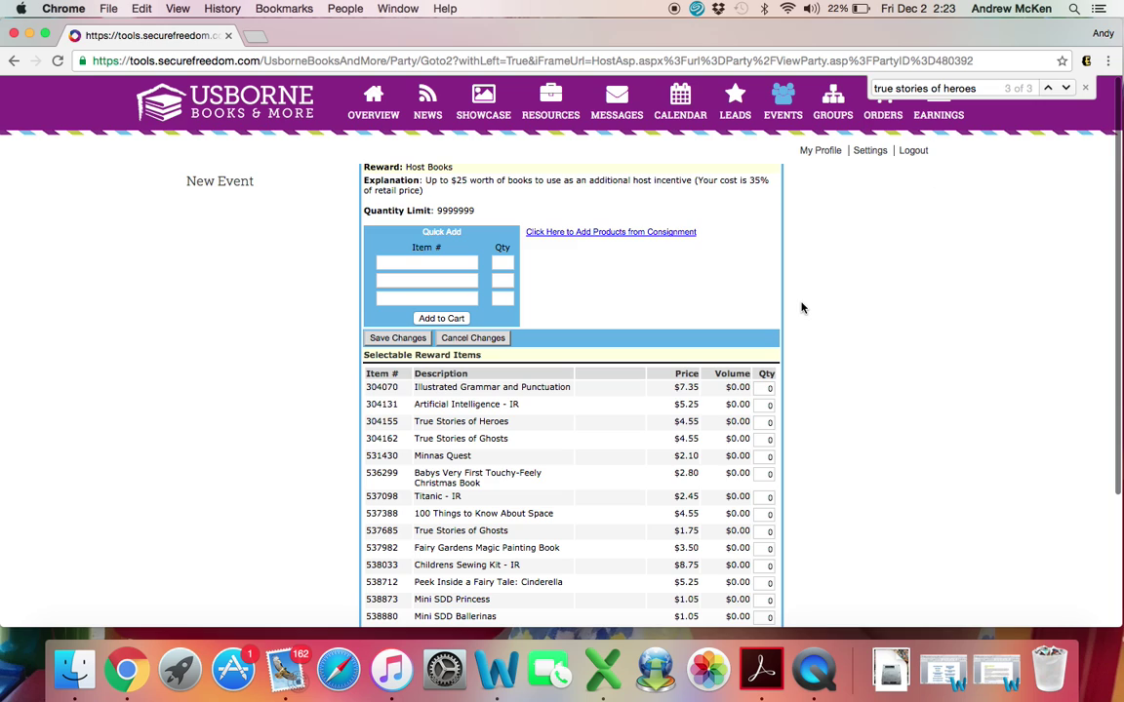
scroll(825, 253, "up", 1)
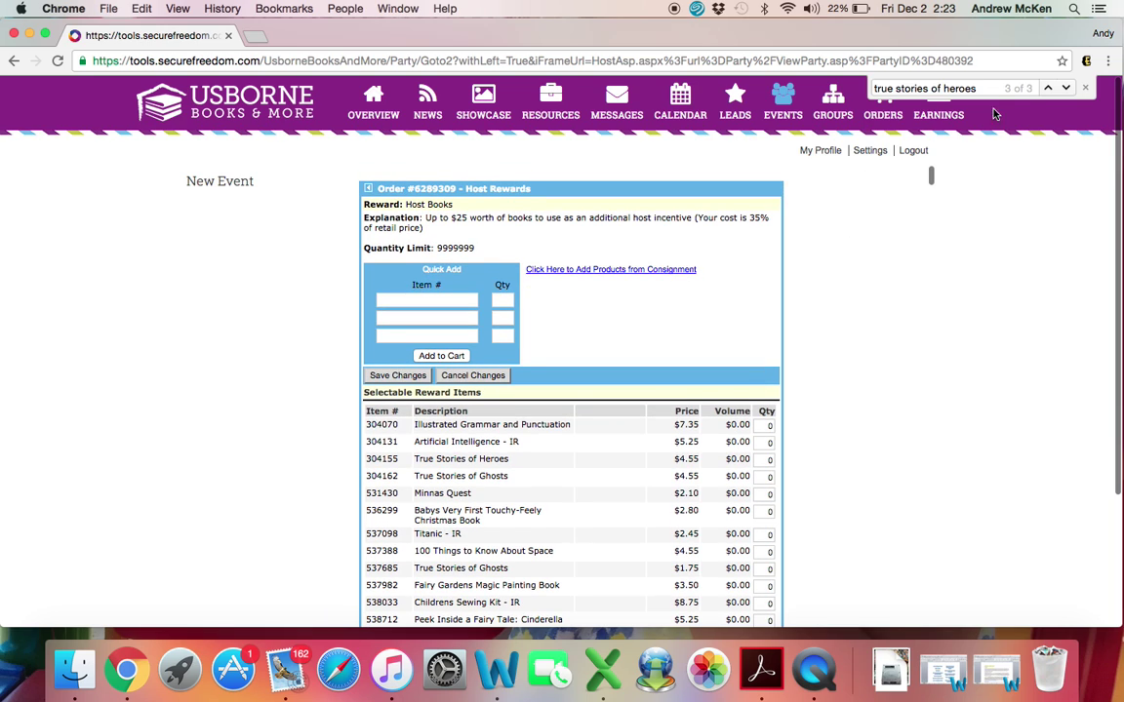
left_click_drag(979, 88, 861, 89)
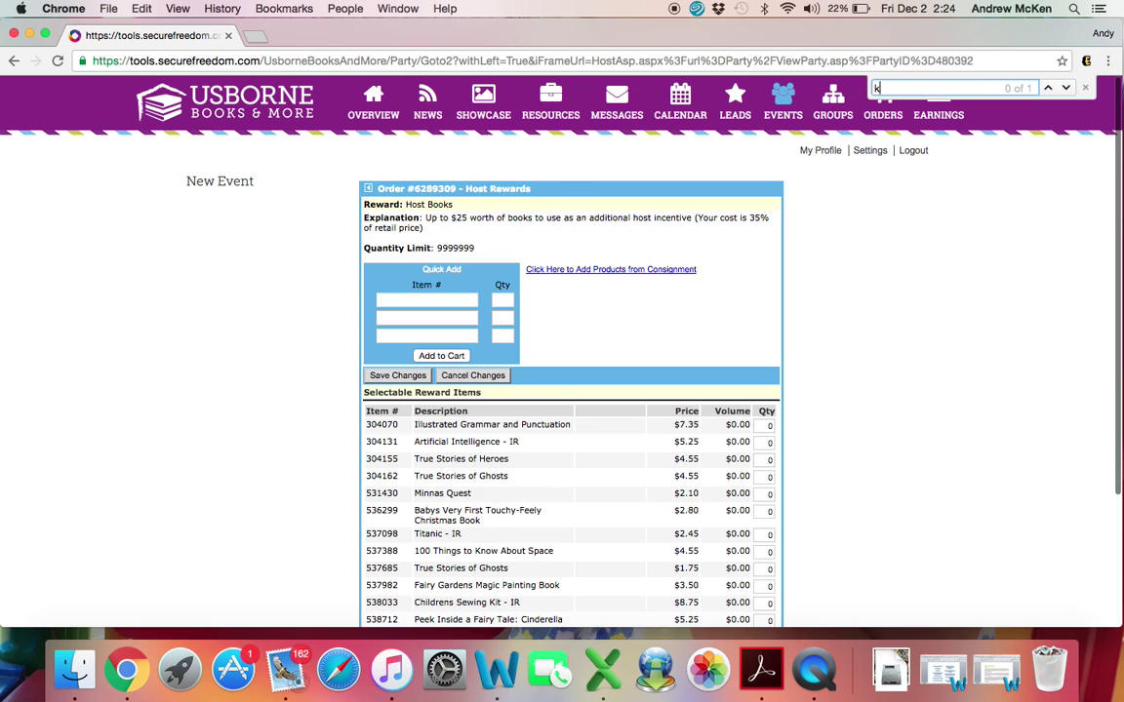
type("keyboard")
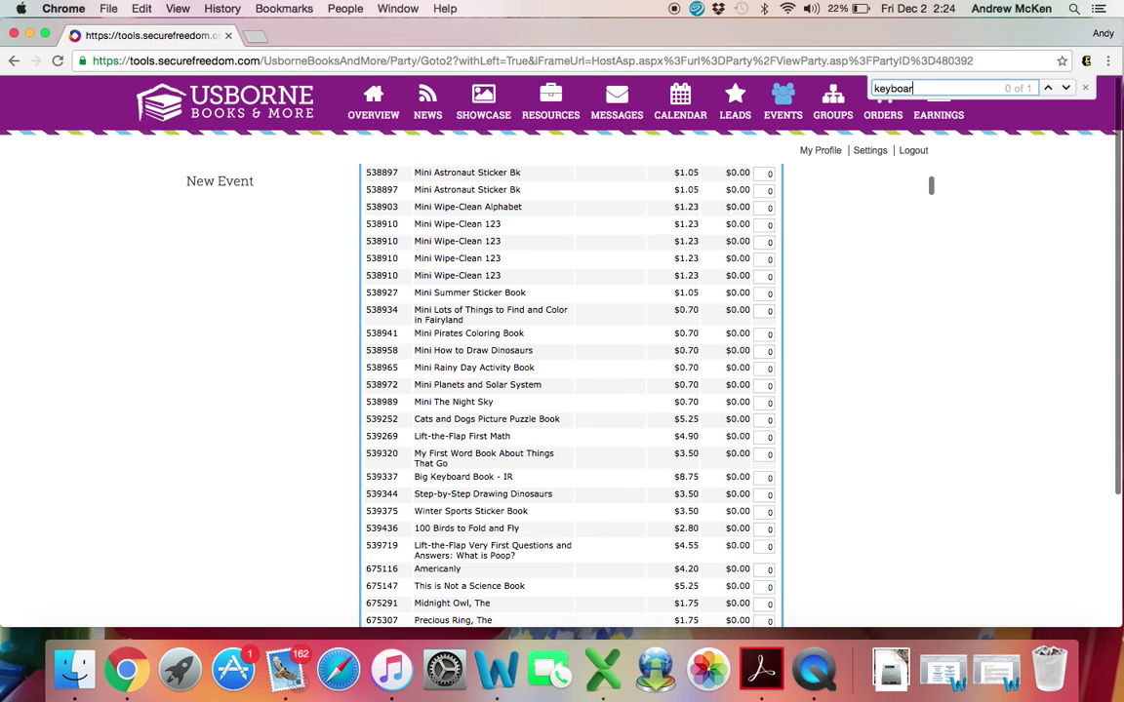
left_click(770, 477)
type("1")
key("Return")
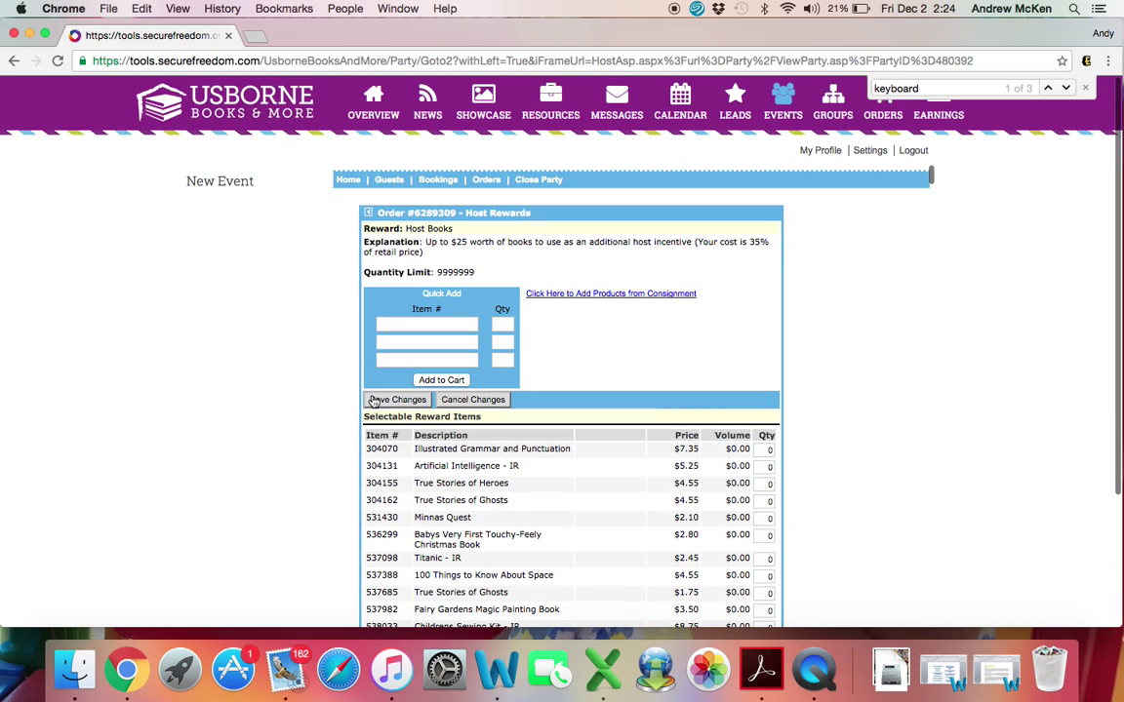
left_click(379, 401)
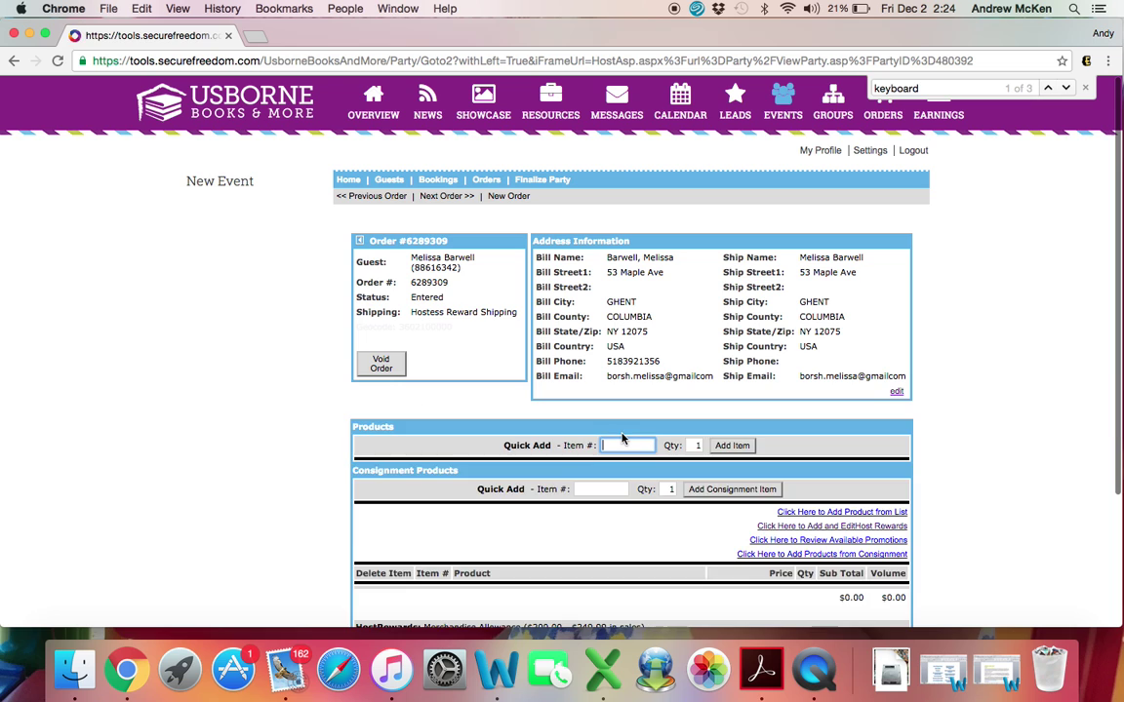
Step: Open a new credit card payment for the host order, prefilled with the $57.21 balance
scroll(622, 439, "down", 5)
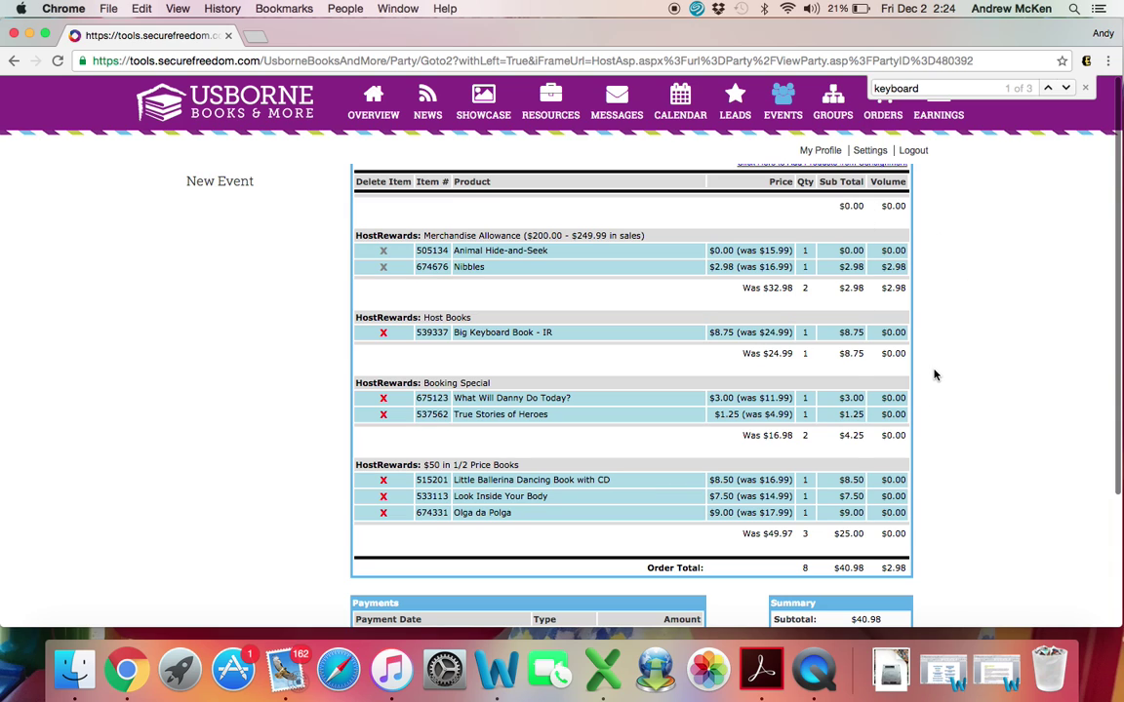
scroll(934, 374, "down", 5)
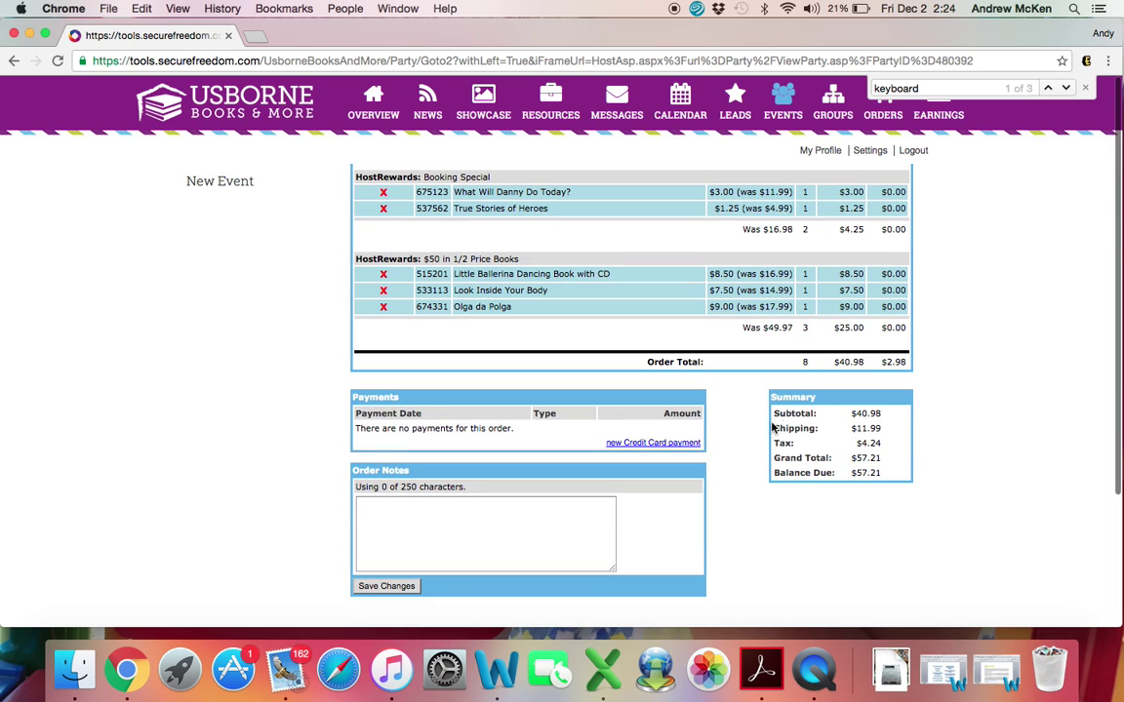
left_click(657, 444)
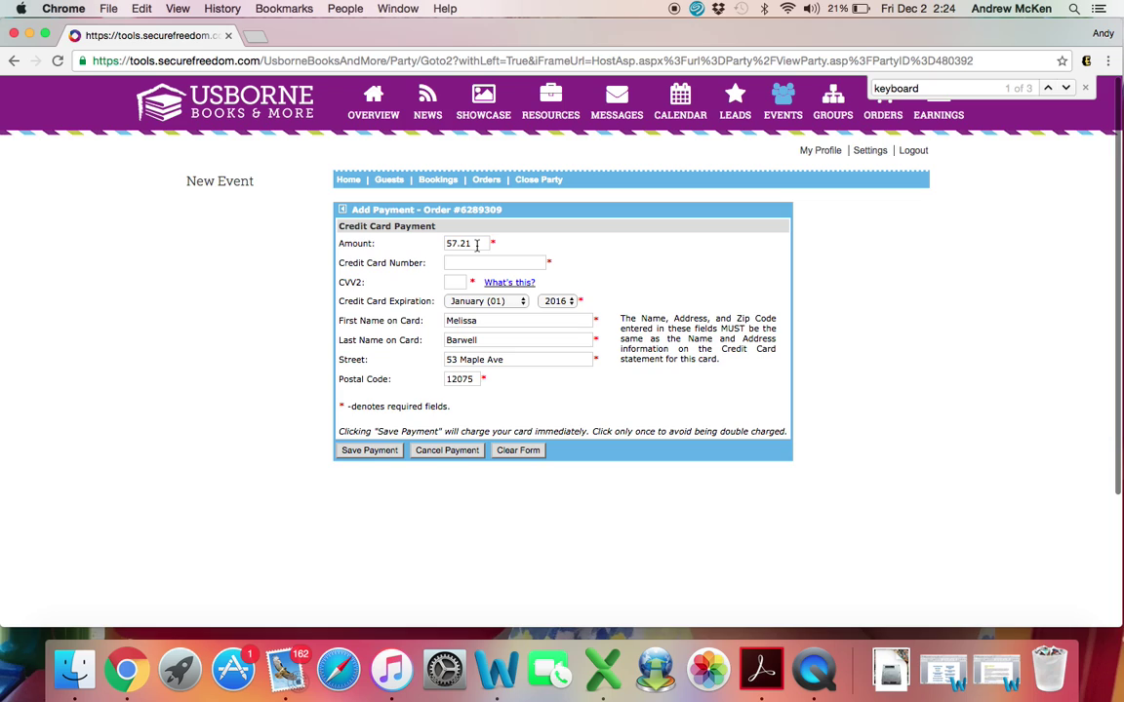
Step: Change the card payment amount to 50.00, then cancel the payment without saving
double_click(477, 244)
type("50.00")
left_click(448, 451)
scroll(637, 421, "down", 15)
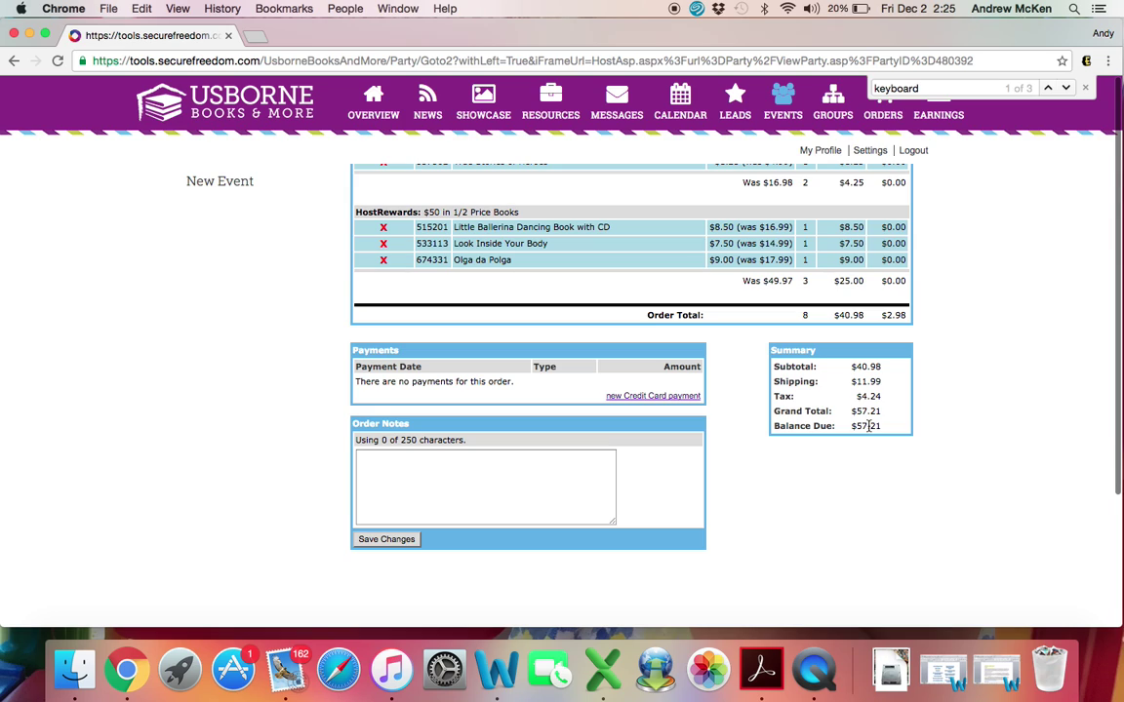
scroll(735, 417, "up", 1)
scroll(736, 417, "up", 3)
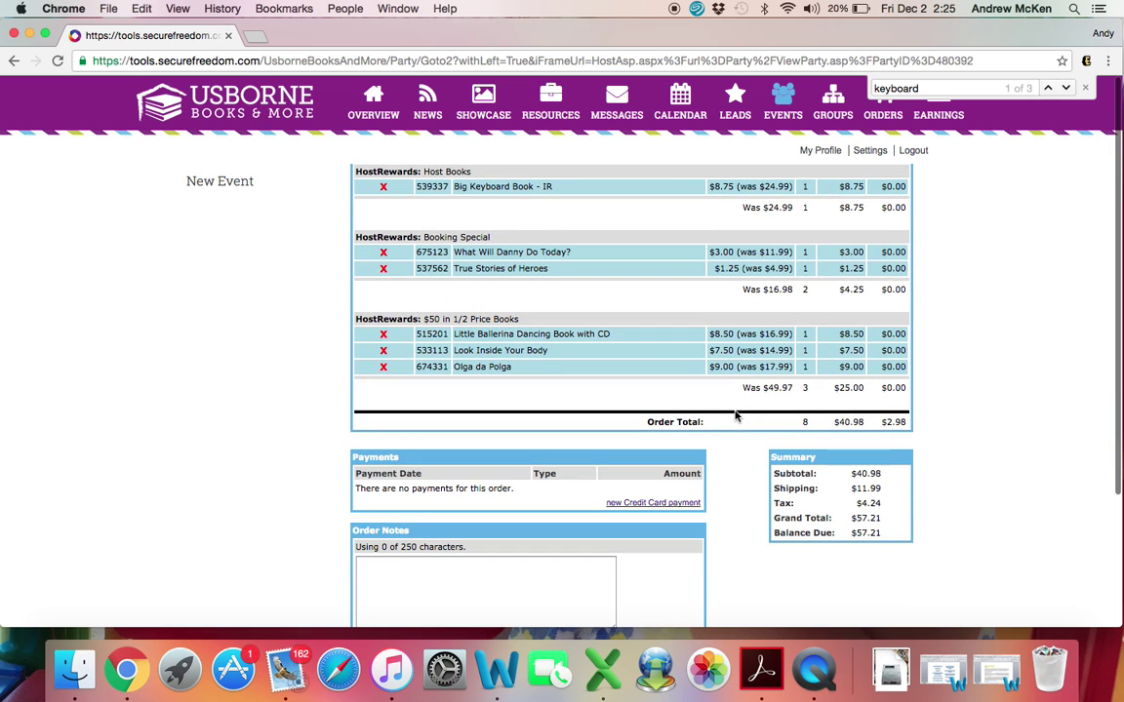
scroll(736, 417, "up", 15)
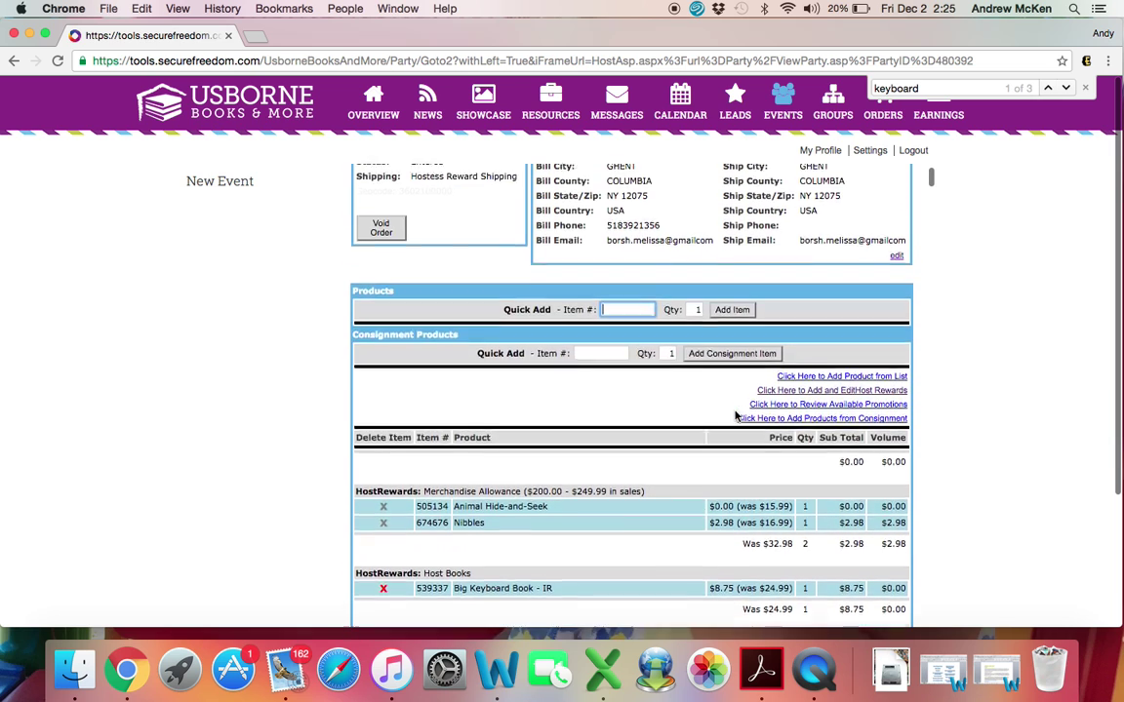
scroll(736, 417, "down", 12)
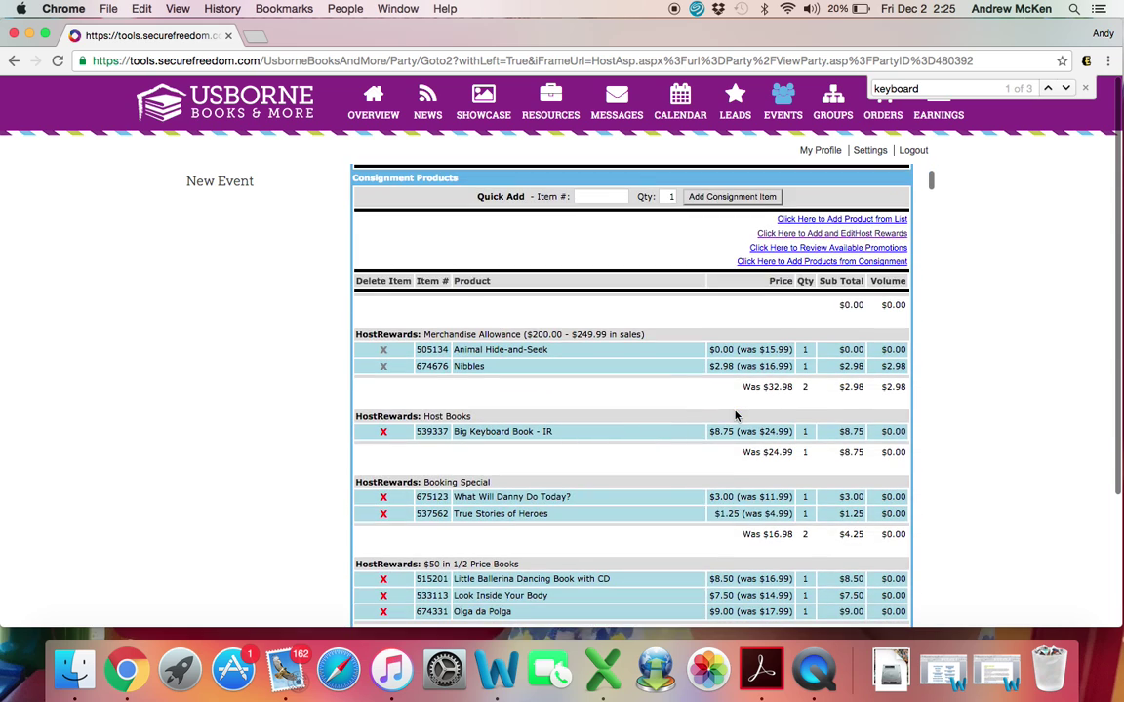
scroll(736, 416, "up", 1)
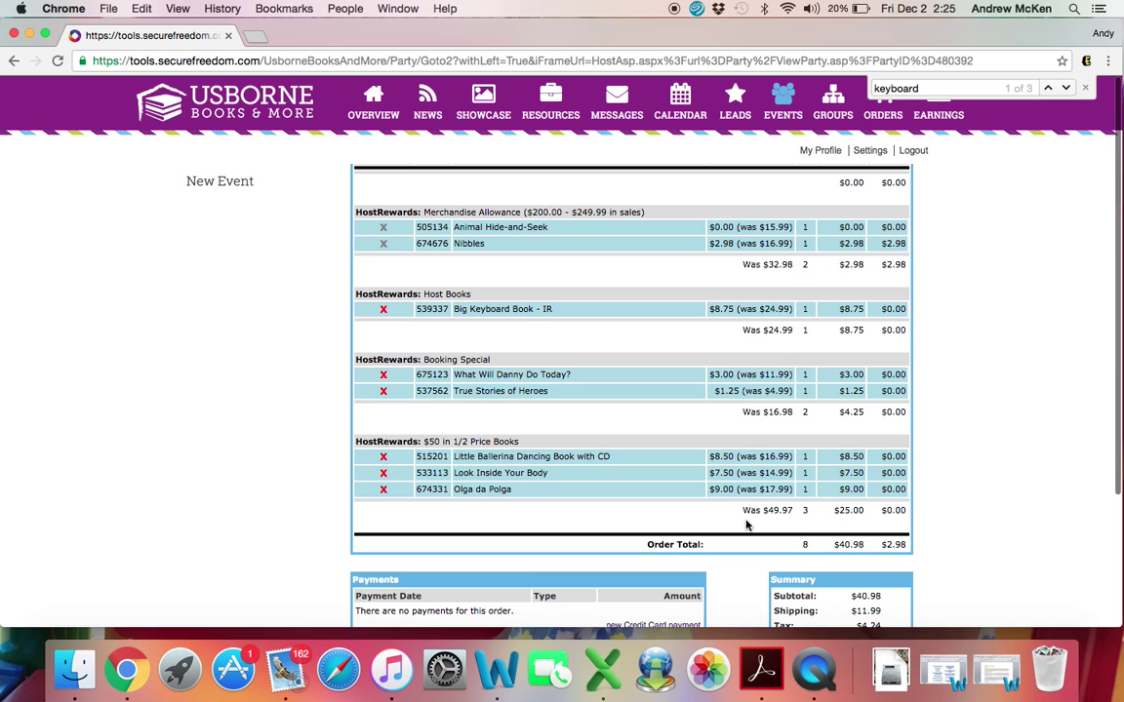
scroll(746, 526, "down", 1)
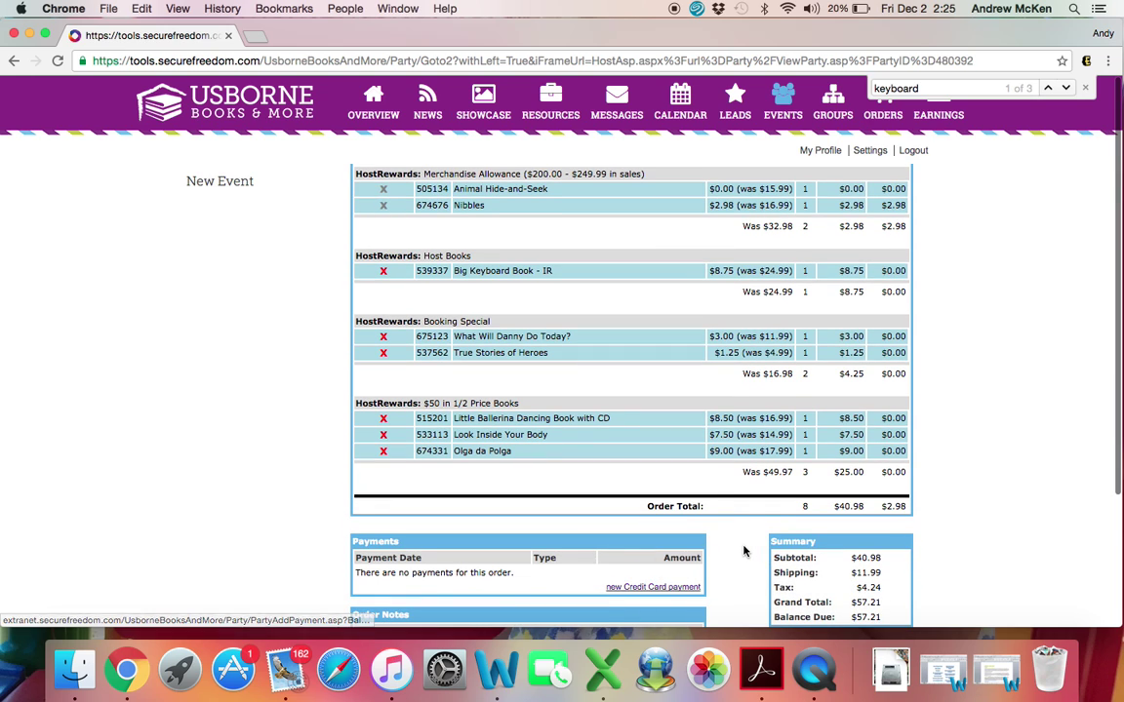
scroll(743, 552, "up", 3)
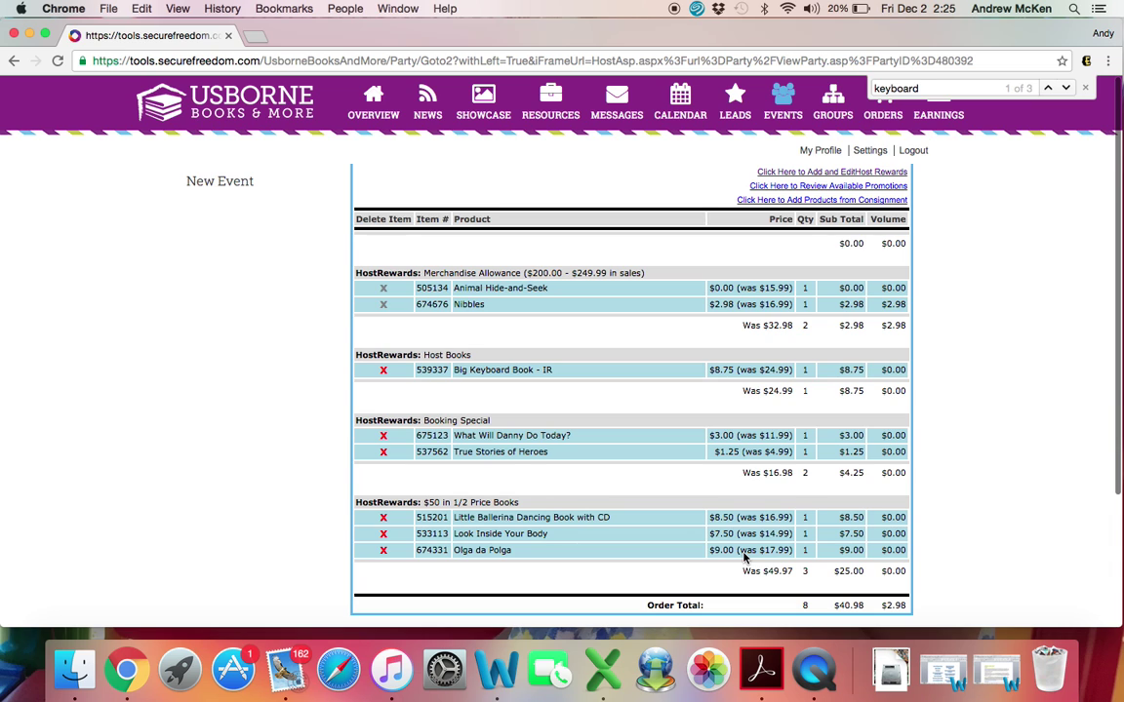
scroll(745, 558, "up", 10)
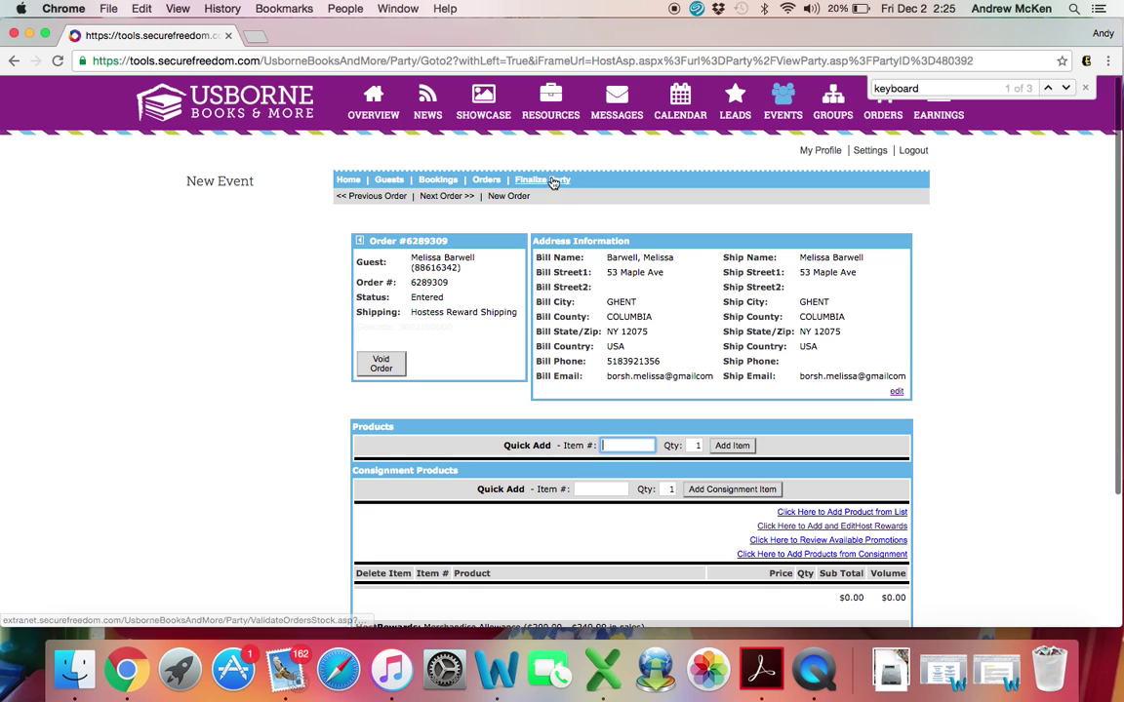
Step: Finalize the party, validate rewards, and proceed to pay the $57.21 balance by credit card
left_click(552, 181)
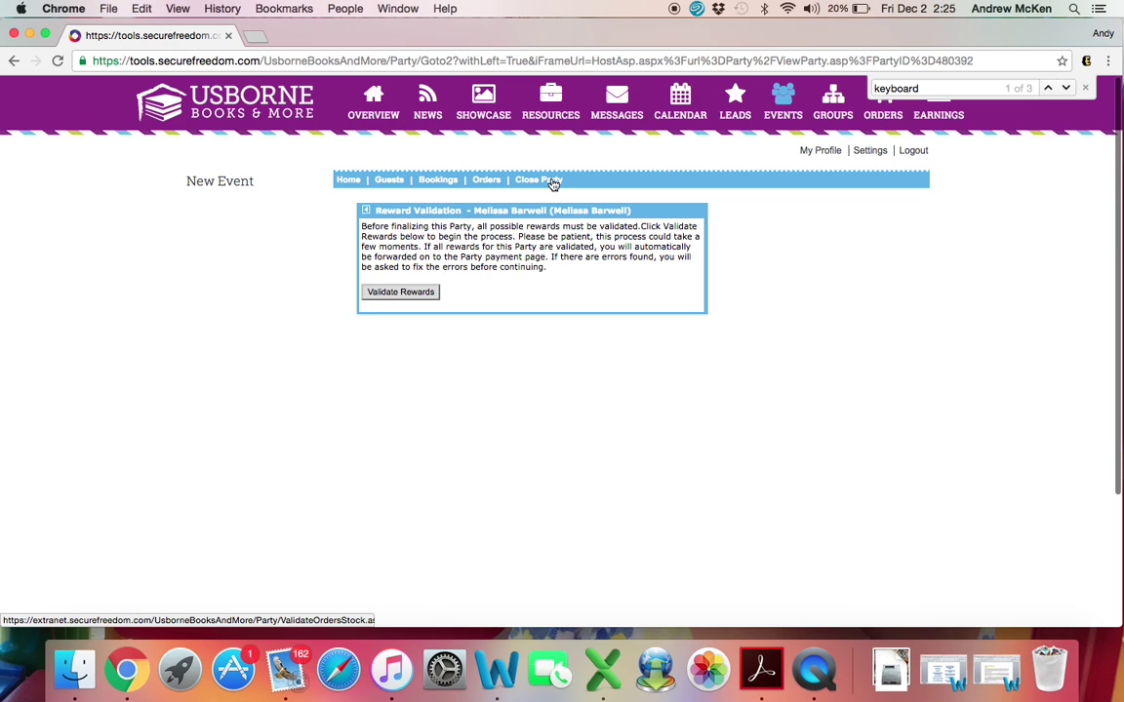
left_click(408, 293)
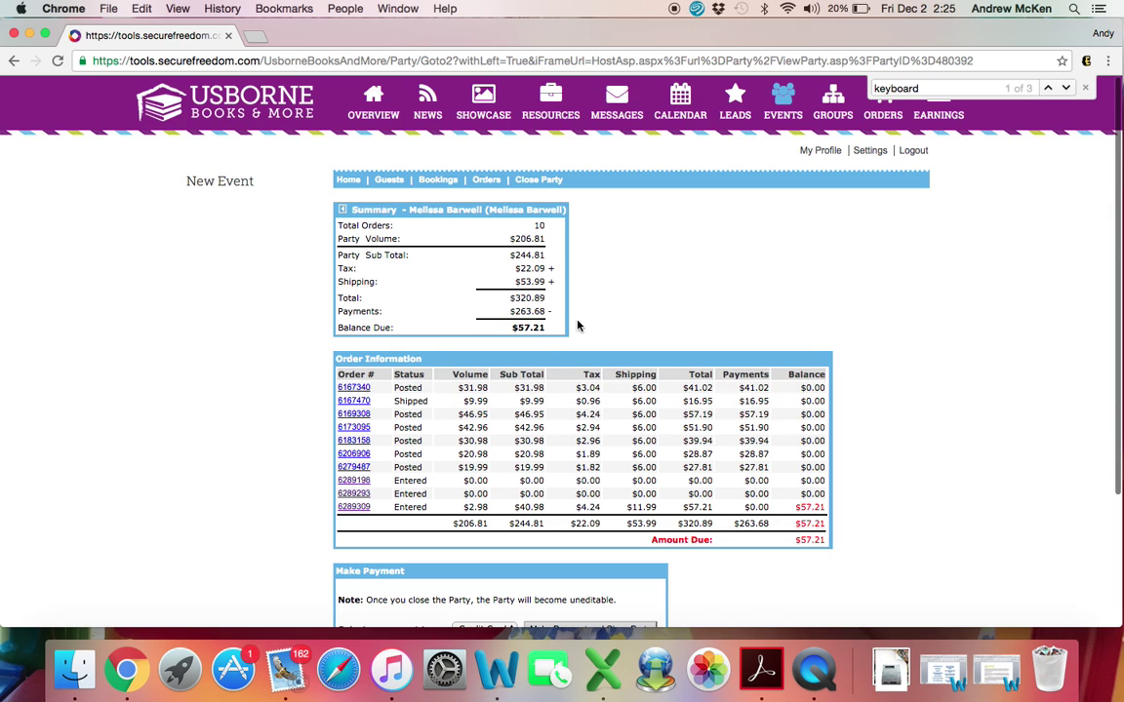
scroll(841, 426, "down", 1)
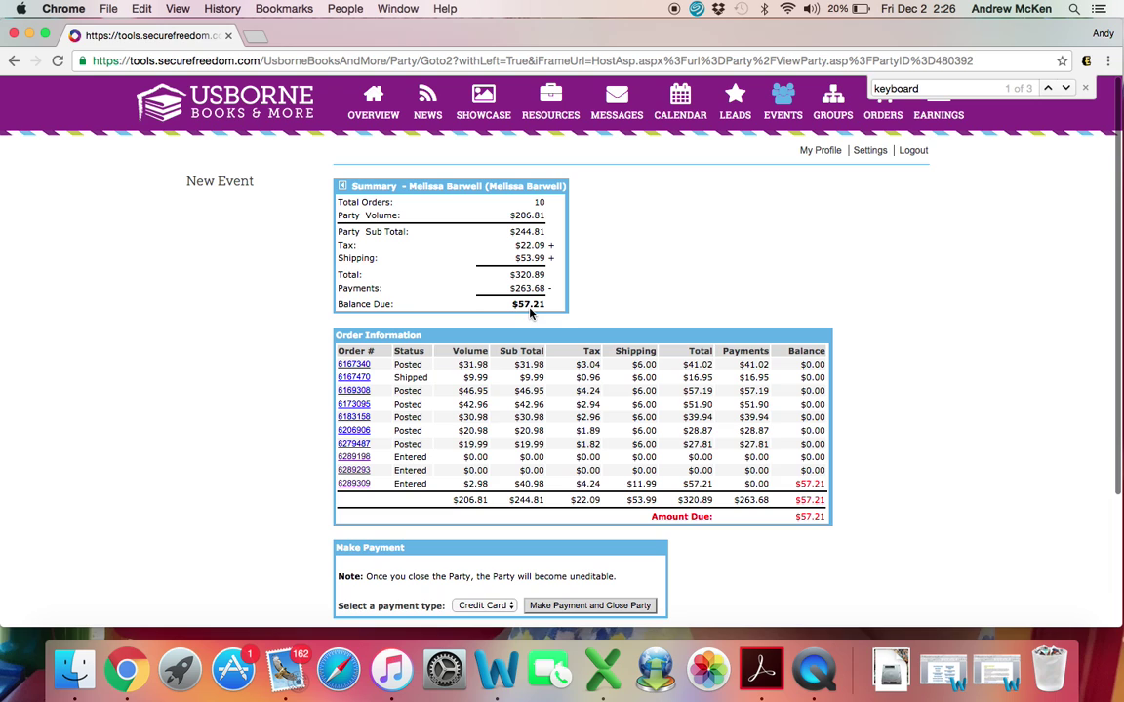
scroll(848, 558, "down", 3)
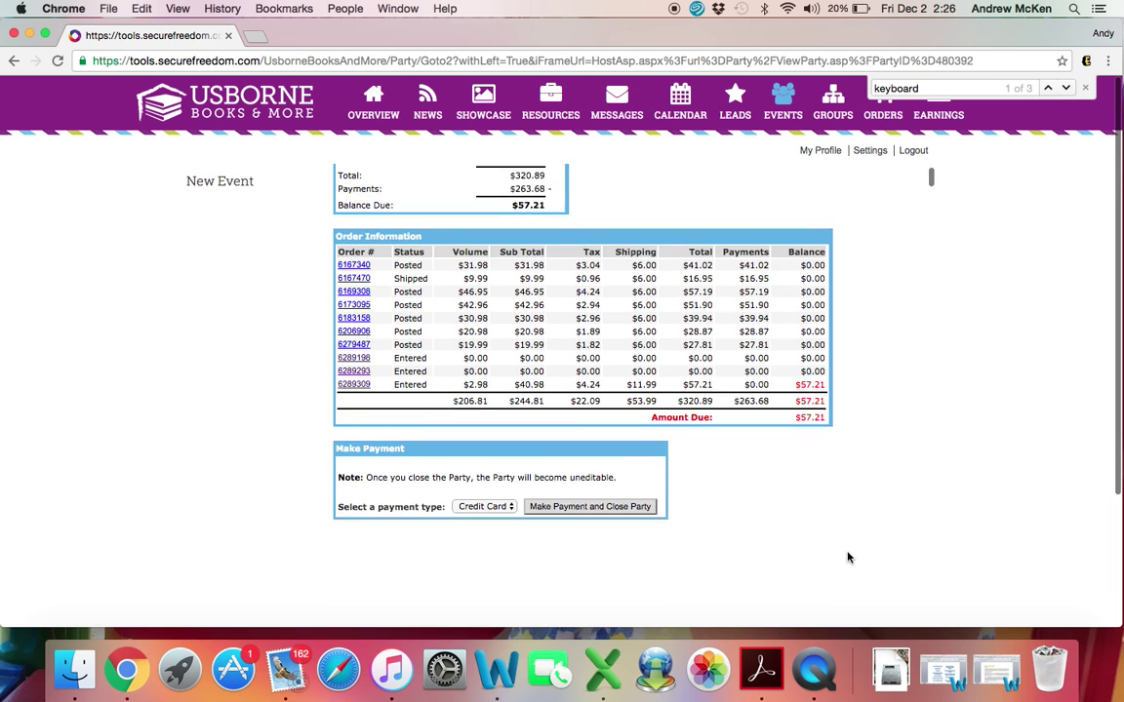
scroll(848, 558, "up", 1)
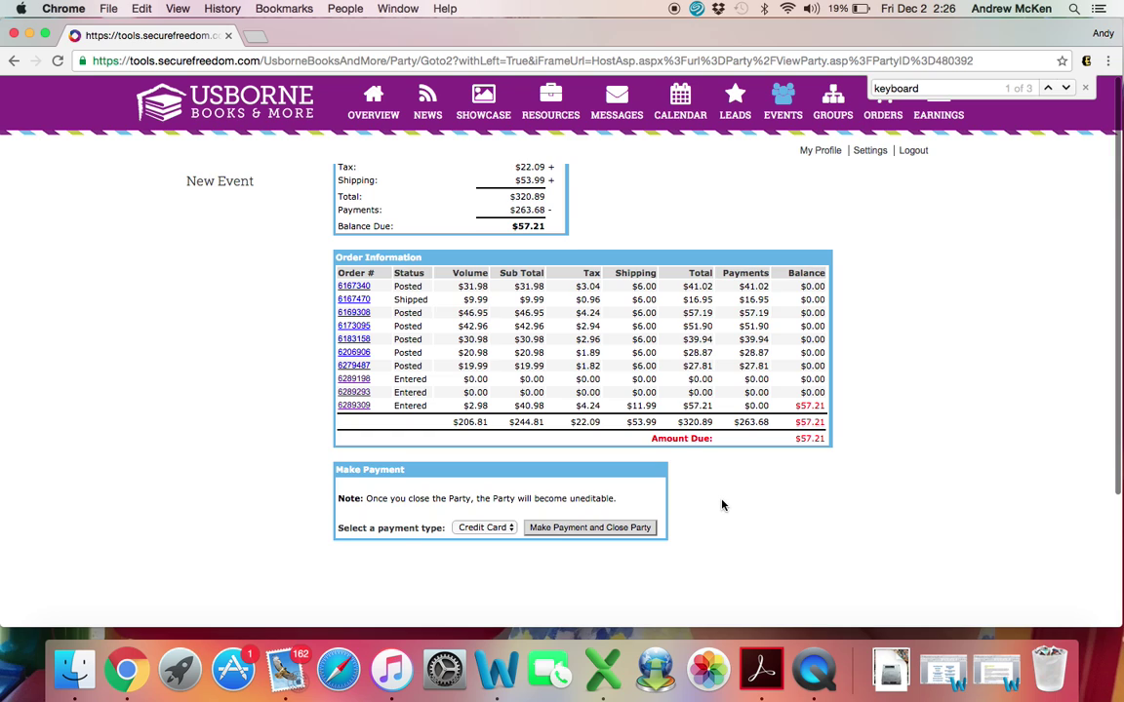
left_click(581, 529)
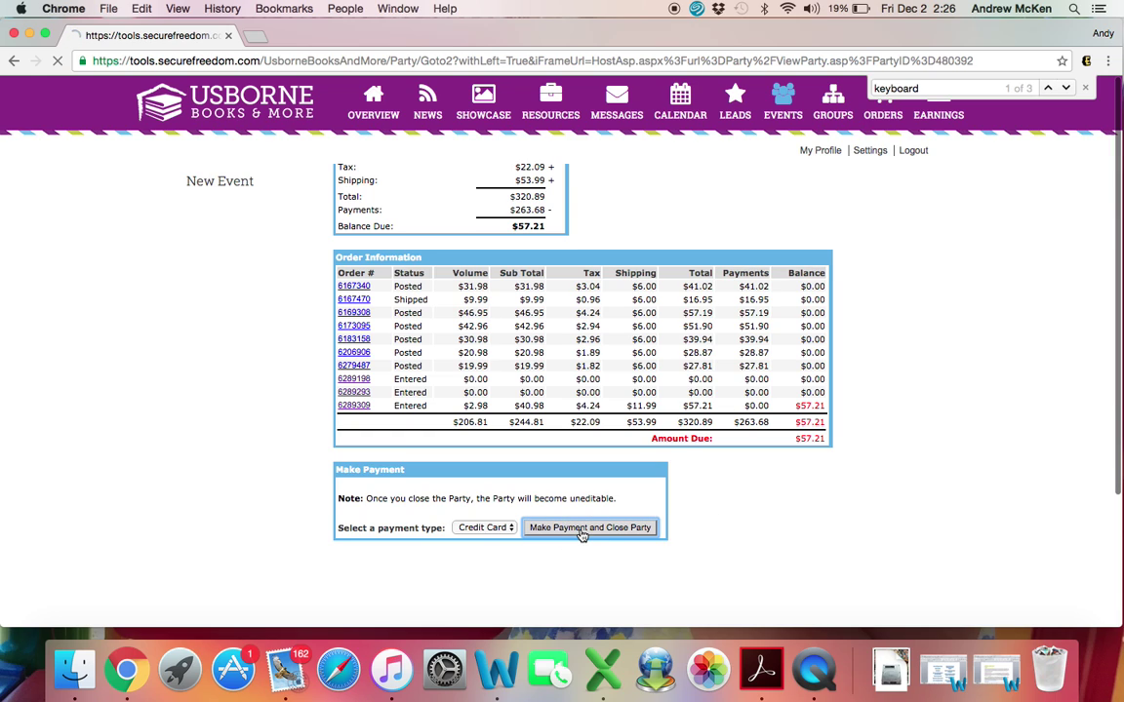